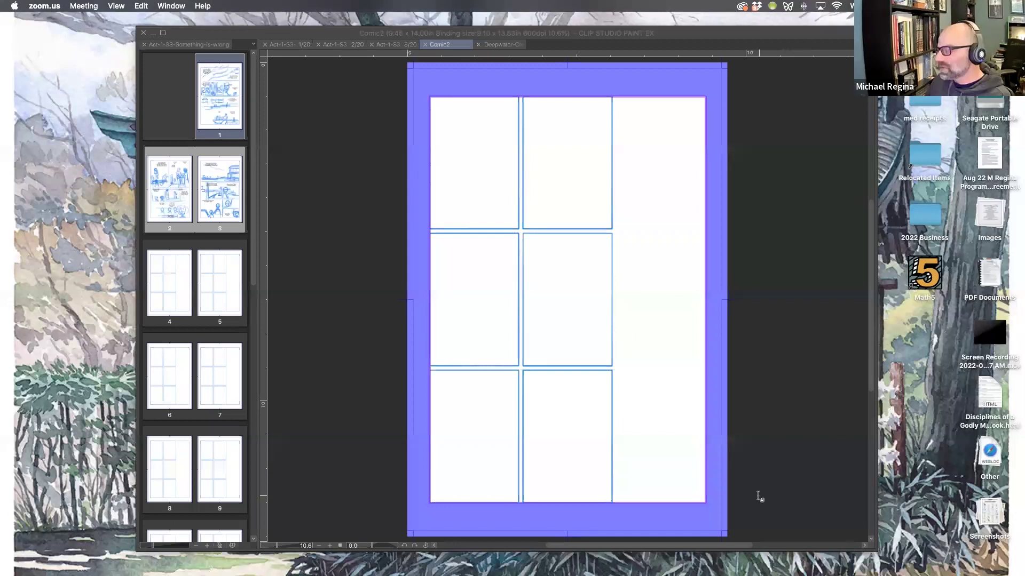
Look at the Deepwater-Creek-Poster-final4.jpg artwork and return to the Comic2 page.
left_click(505, 45)
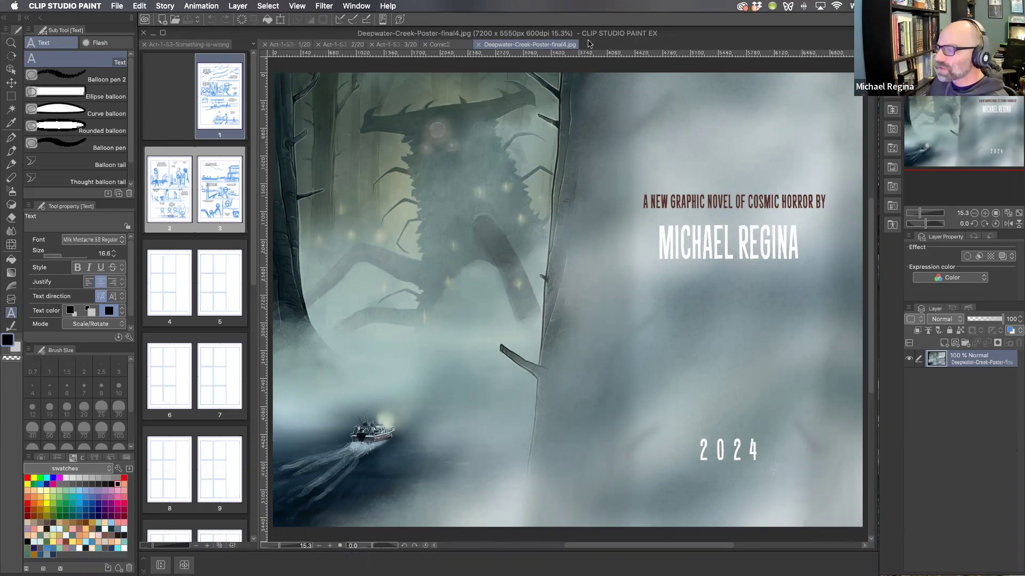
key("ctrl+shift+Tab")
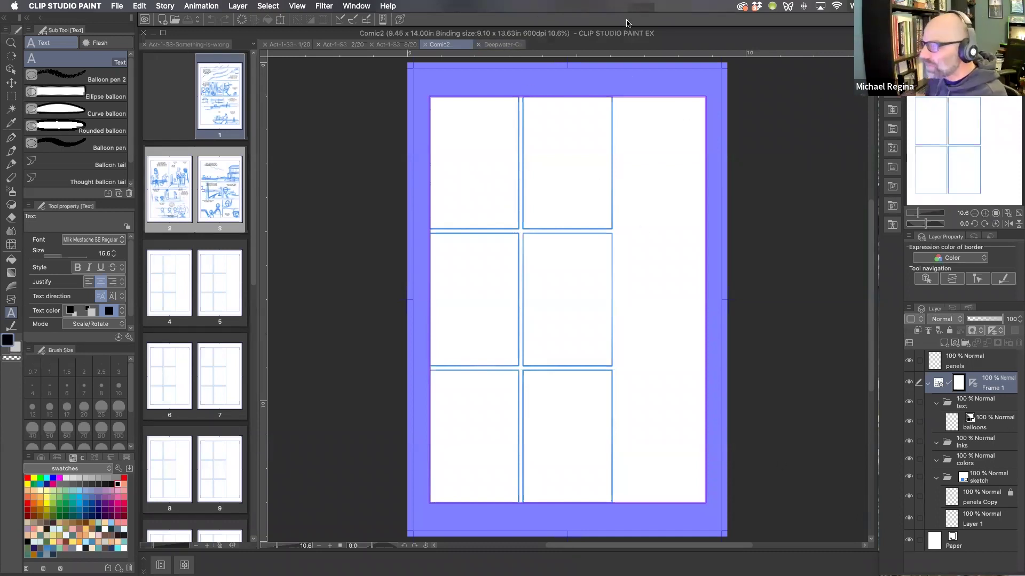
Make Layer 1 in the sketch folder active and choose the Gouche inker 2 brush for the page's first panel.
key("super+plus")
key("super+plus")
key("super+plus")
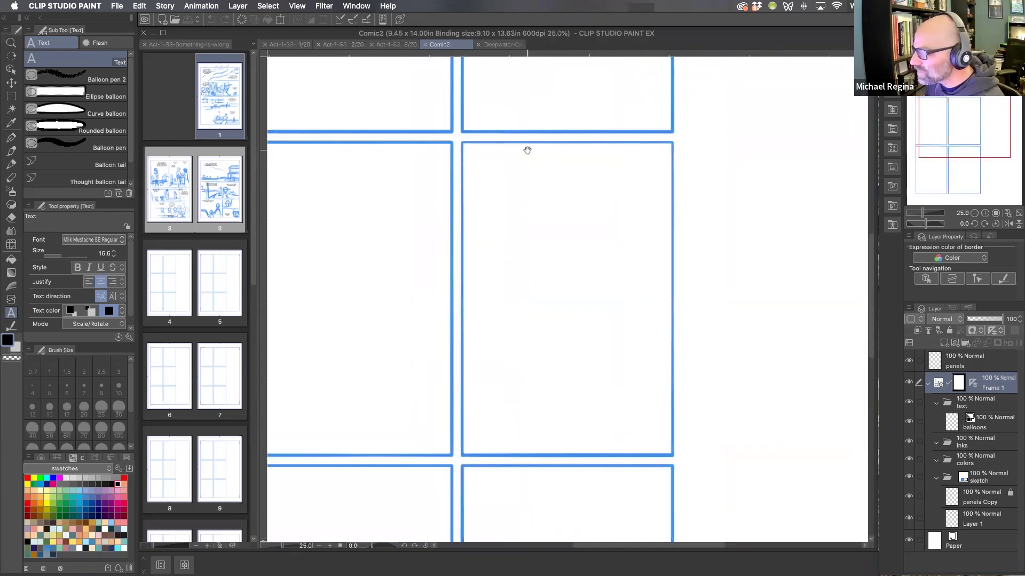
scroll(526, 151, "up", 5)
scroll(526, 151, "left", 2)
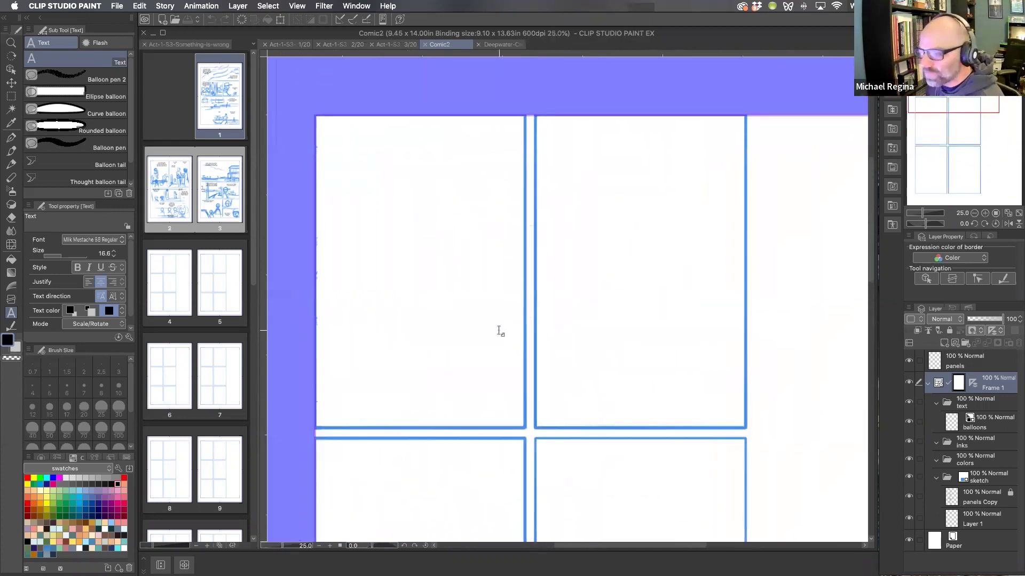
left_click(975, 512)
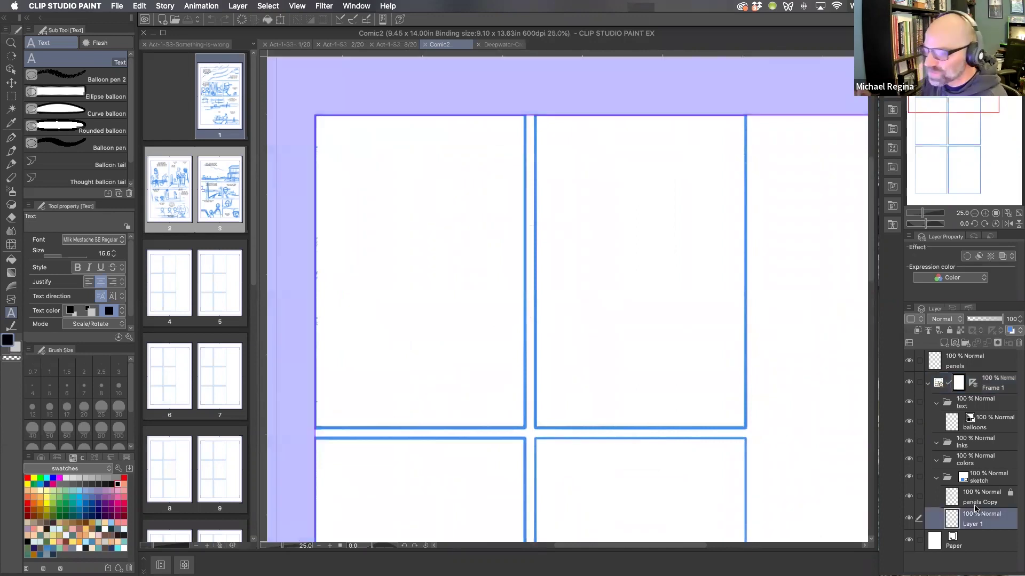
left_click(14, 162)
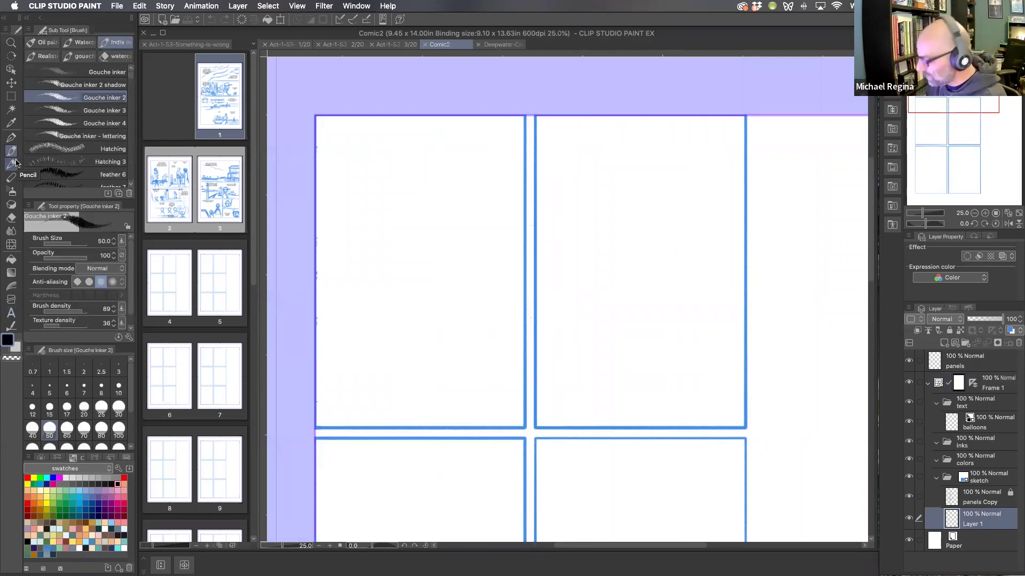
key("super+equal")
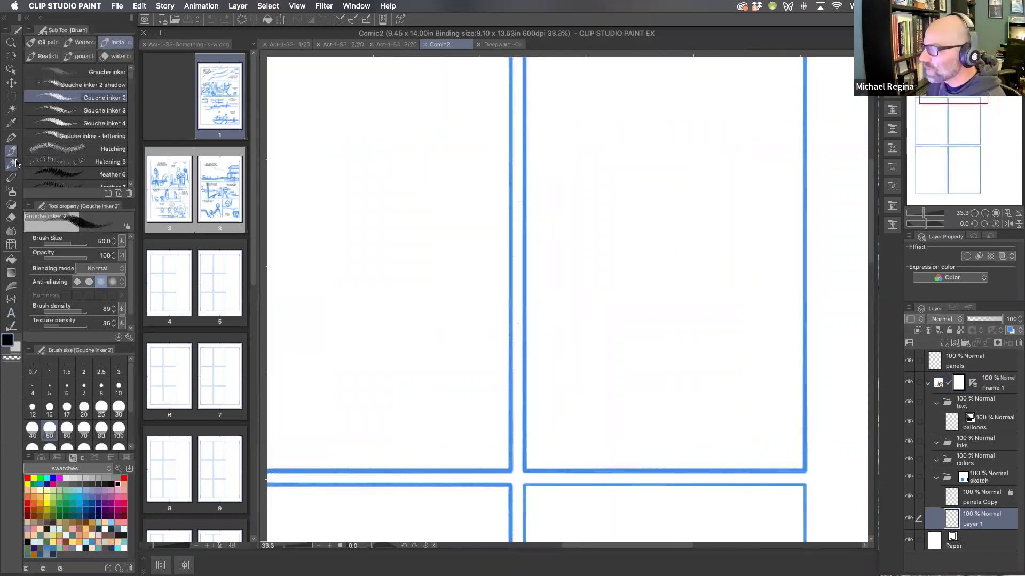
left_click_drag(468, 265, 614, 310)
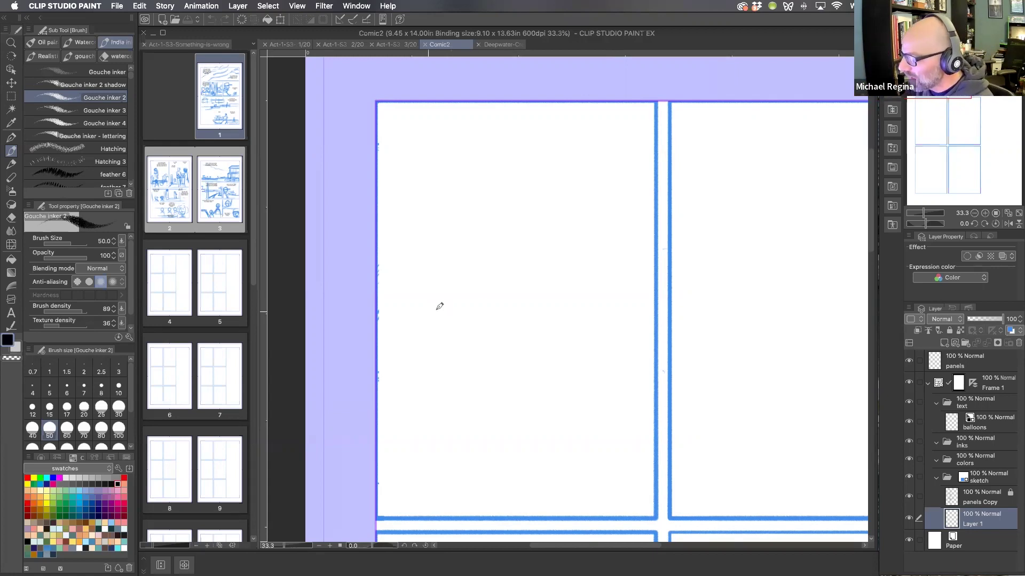
Sketch an uneven ground line across the first panel and an oval axolotl-like head with side gills above it.
mouse_move(436, 309)
left_mouse_down()
mouse_move(427, 310)
mouse_move(532, 278)
left_mouse_up()
mouse_move(427, 289)
left_mouse_down()
mouse_move(540, 290)
mouse_move(604, 304)
mouse_move(633, 289)
left_mouse_up()
left_click_drag(493, 286, 560, 284)
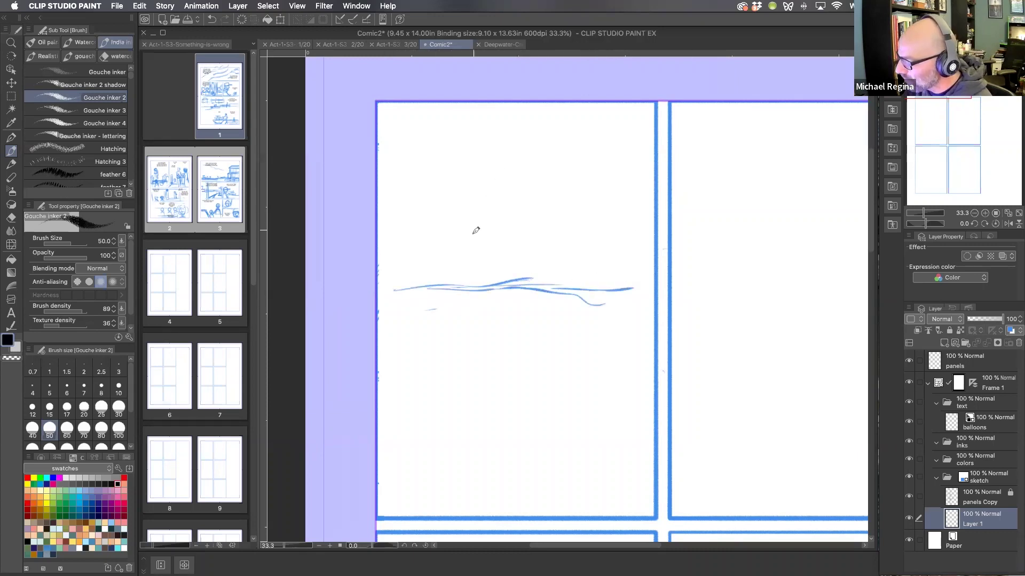
mouse_move(485, 226)
left_mouse_down()
mouse_move(487, 252)
mouse_move(467, 256)
mouse_move(497, 247)
mouse_move(494, 226)
mouse_move(473, 262)
mouse_move(463, 259)
mouse_move(494, 230)
mouse_move(464, 249)
left_mouse_up()
mouse_move(509, 220)
left_mouse_down()
mouse_move(537, 197)
mouse_move(512, 231)
mouse_move(446, 230)
mouse_move(460, 243)
mouse_move(440, 245)
mouse_move(469, 258)
left_mouse_up()
mouse_move(513, 235)
left_mouse_down()
mouse_move(543, 223)
mouse_move(516, 236)
mouse_move(537, 243)
left_mouse_up()
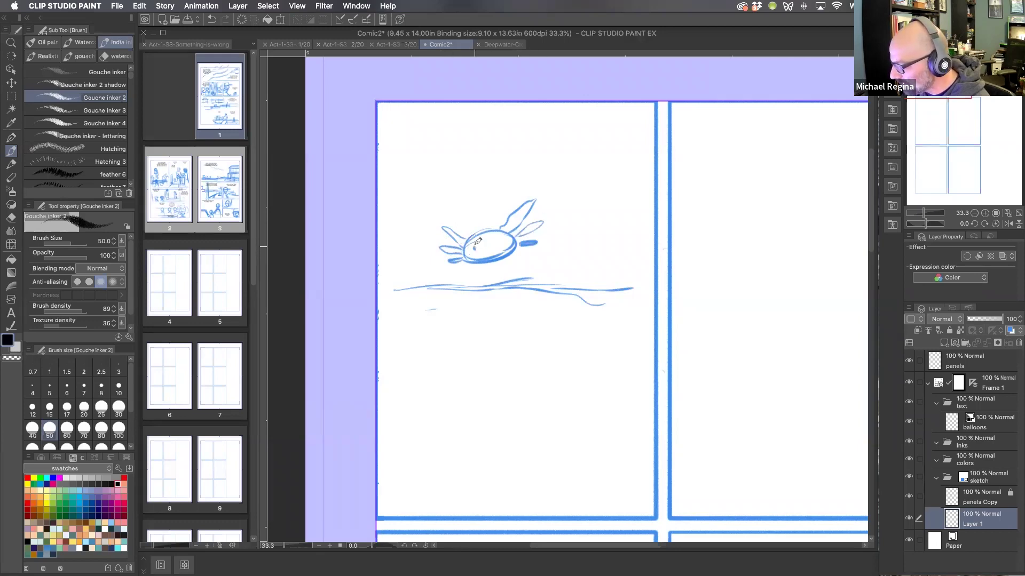
Add the creature's second eye, a forehead mark and its front legs standing on the ground line.
scroll(522, 198, "up", 1)
left_click_drag(545, 297, 590, 307)
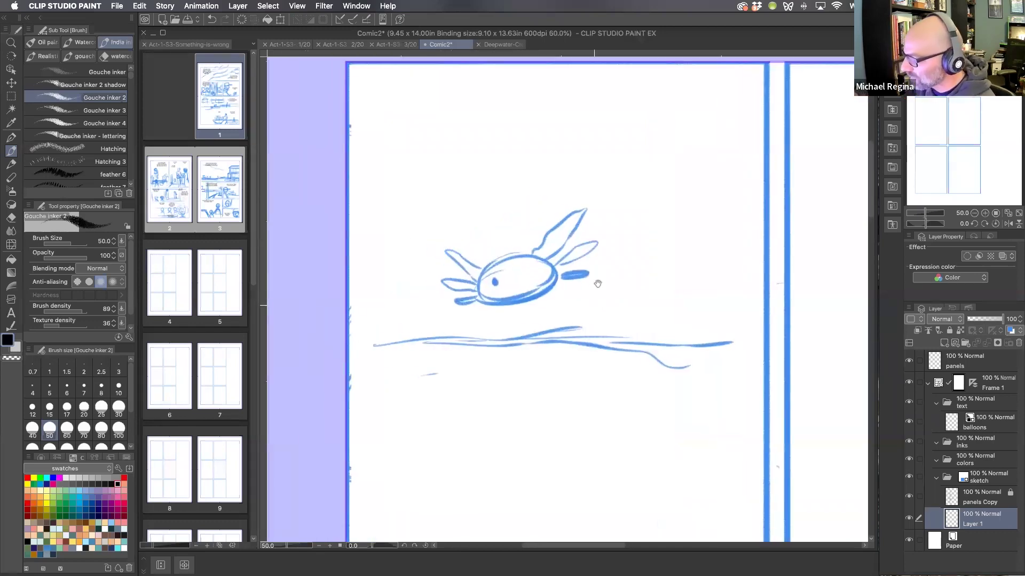
scroll(601, 275, "up", 1)
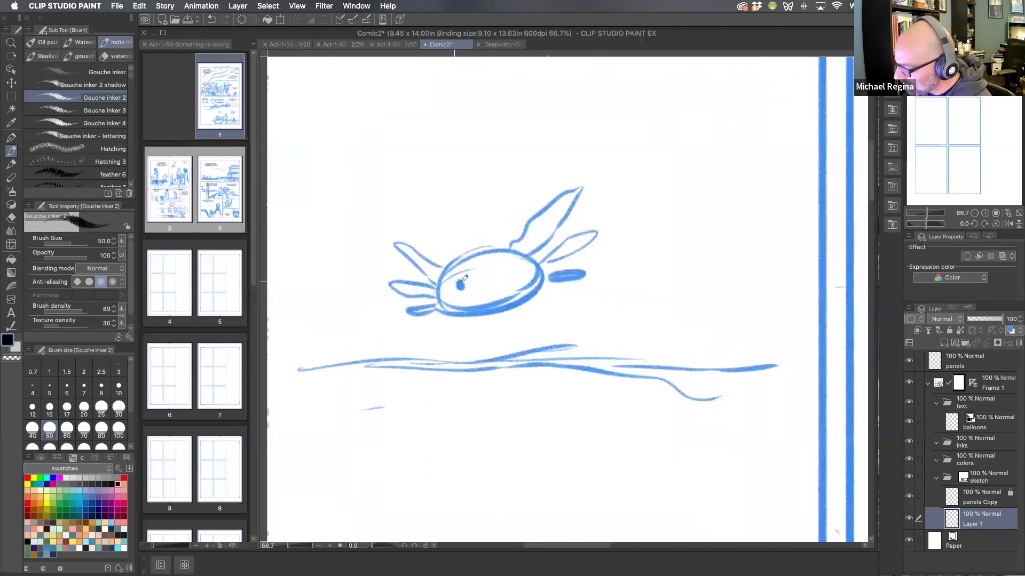
left_click_drag(502, 268, 496, 277)
left_click_drag(458, 241, 451, 261)
mouse_move(464, 319)
left_mouse_down()
mouse_move(458, 354)
mouse_move(464, 325)
mouse_move(463, 357)
mouse_move(470, 345)
mouse_move(456, 366)
mouse_move(489, 328)
mouse_move(481, 332)
mouse_move(538, 350)
left_mouse_up()
mouse_move(553, 302)
left_mouse_down()
mouse_move(564, 350)
mouse_move(560, 331)
left_mouse_up()
Draw the creature's arched back, hind legs, long tapering tail, bumpy back fin and small mouth.
mouse_move(573, 262)
left_mouse_down()
mouse_move(624, 273)
mouse_move(703, 325)
left_mouse_up()
left_click_drag(589, 291, 602, 354)
left_click_drag(623, 309, 622, 352)
mouse_move(620, 282)
left_mouse_down()
mouse_move(768, 346)
mouse_move(803, 347)
left_mouse_up()
left_click_drag(625, 341, 667, 368)
mouse_move(602, 263)
left_mouse_down()
mouse_move(636, 267)
mouse_move(670, 297)
left_mouse_up()
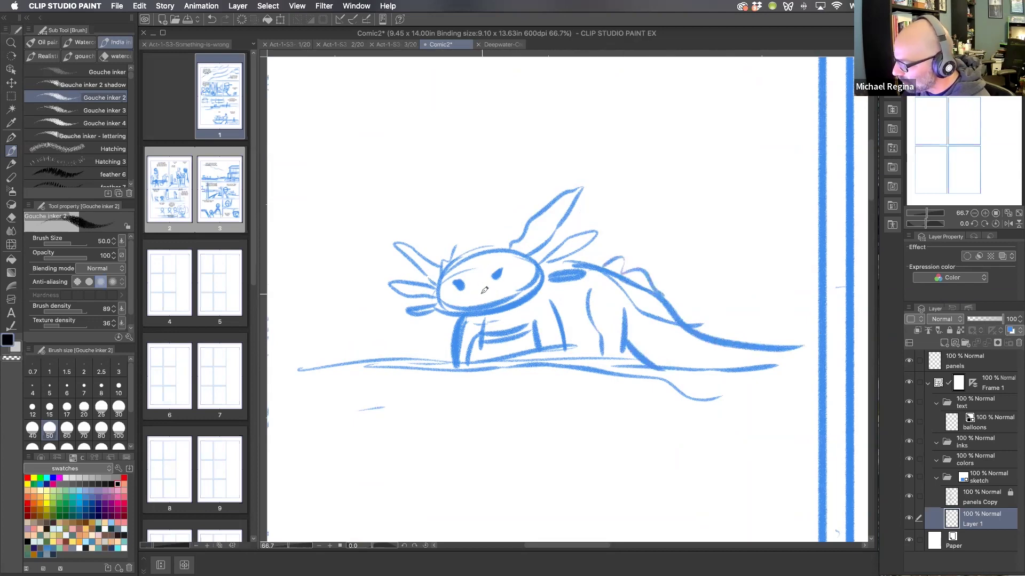
left_click_drag(475, 298, 495, 298)
Set the brush size to 30 and sketch wispy flow lines around the creature's head, gills and back.
left_click_drag(697, 319, 662, 314)
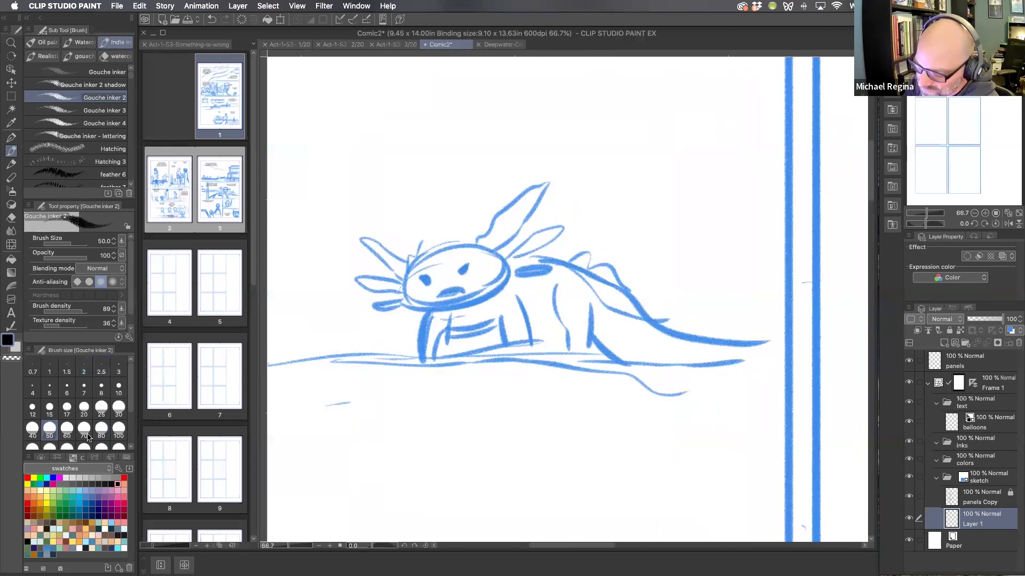
left_click(118, 407)
left_click_drag(560, 322, 560, 318)
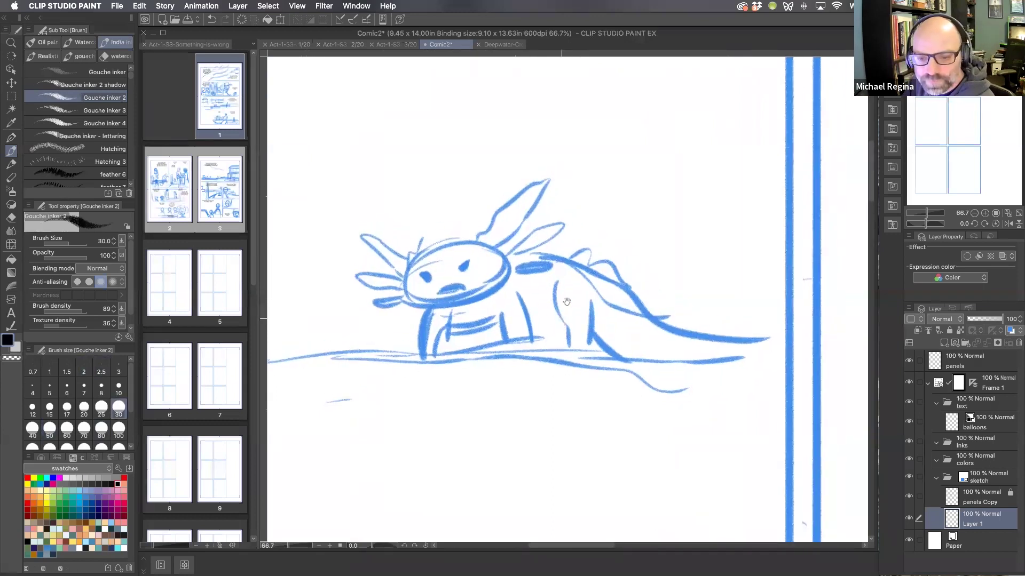
mouse_move(415, 251)
left_mouse_down()
mouse_move(435, 235)
mouse_move(460, 201)
mouse_move(473, 207)
mouse_move(478, 236)
left_mouse_up()
left_click_drag(544, 255, 589, 245)
left_click_drag(560, 160, 496, 188)
left_click_drag(597, 167, 579, 180)
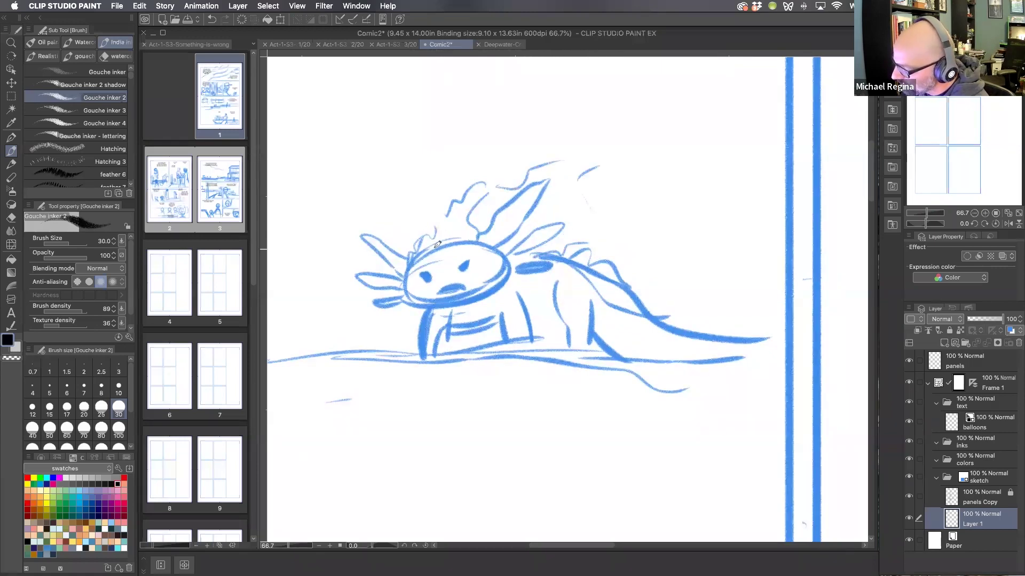
mouse_move(478, 236)
left_mouse_down()
mouse_move(547, 177)
mouse_move(499, 243)
mouse_move(511, 239)
left_mouse_up()
mouse_move(416, 256)
left_mouse_down()
mouse_move(364, 231)
mouse_move(406, 288)
left_mouse_up()
Sketch a second creature below the first with a round lowered head, arched body, legs and long trailing tail.
scroll(747, 357, "down", 5)
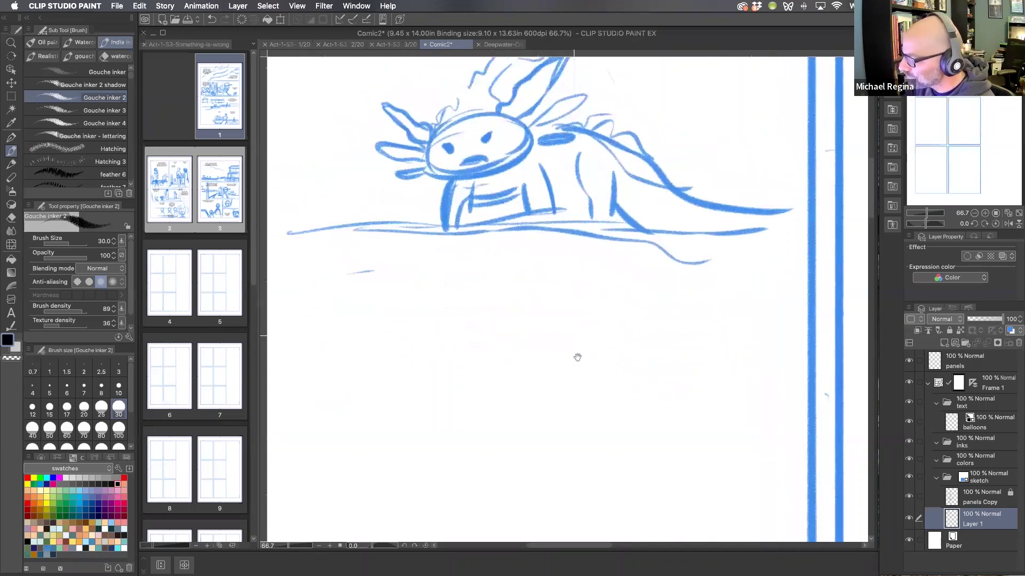
mouse_move(515, 371)
left_mouse_down()
mouse_move(549, 389)
mouse_move(487, 376)
mouse_move(613, 361)
mouse_move(677, 392)
mouse_move(728, 435)
left_mouse_up()
mouse_move(556, 405)
left_mouse_down()
mouse_move(583, 429)
mouse_move(557, 458)
mouse_move(579, 457)
left_mouse_up()
mouse_move(632, 397)
left_mouse_down()
mouse_move(619, 427)
mouse_move(635, 457)
left_mouse_up()
left_click_drag(646, 406, 660, 451)
left_click_drag(584, 431, 679, 439)
mouse_move(655, 380)
left_mouse_down()
mouse_move(811, 423)
mouse_move(673, 435)
mouse_move(816, 458)
left_mouse_up()
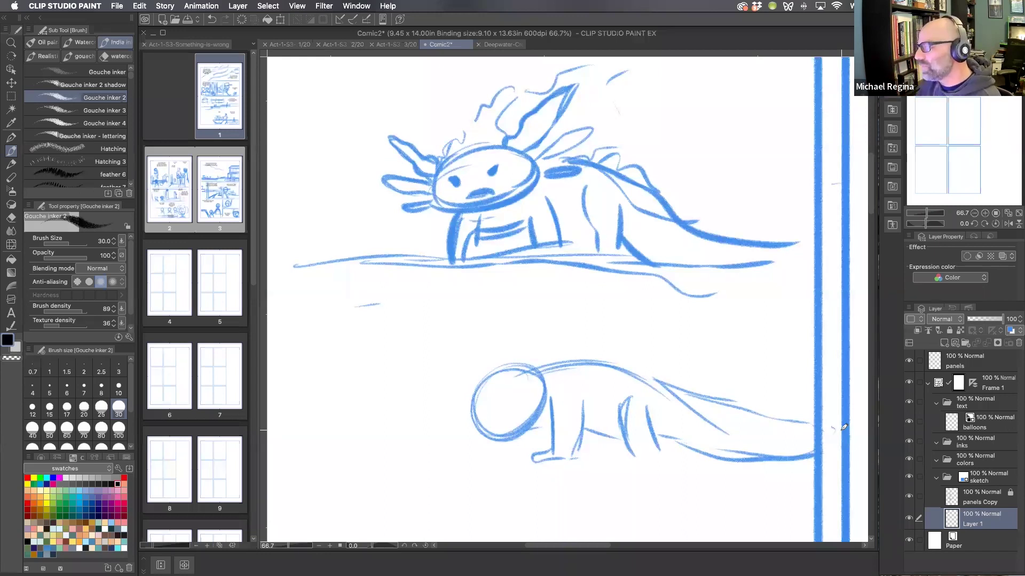
Add pointed gills to the second creature's head and reinforce the head outline.
mouse_move(526, 342)
left_mouse_down()
mouse_move(499, 382)
mouse_move(529, 368)
left_mouse_up()
left_click_drag(494, 389, 568, 352)
left_click_drag(532, 416, 565, 400)
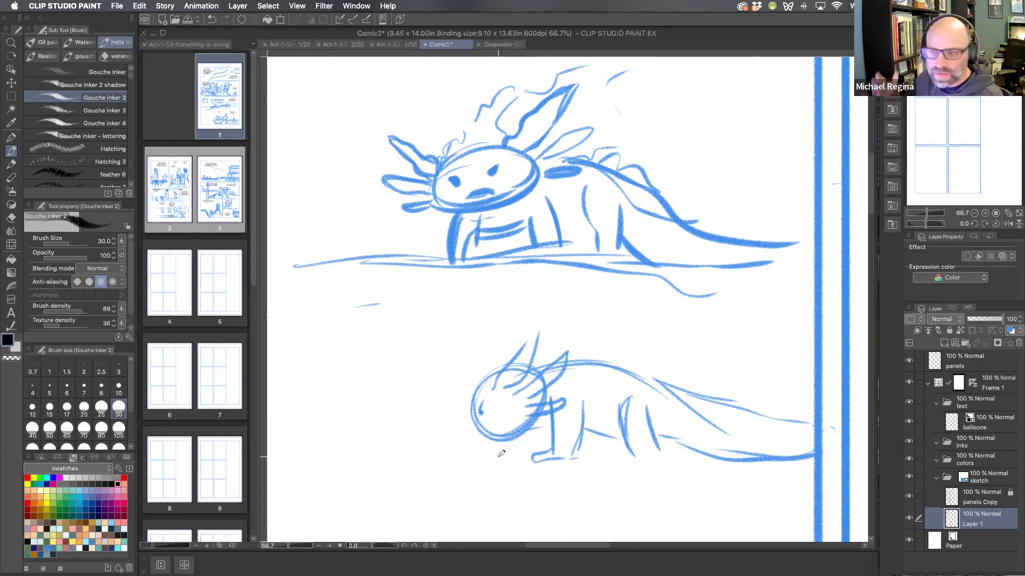
left_click_drag(471, 410, 478, 387)
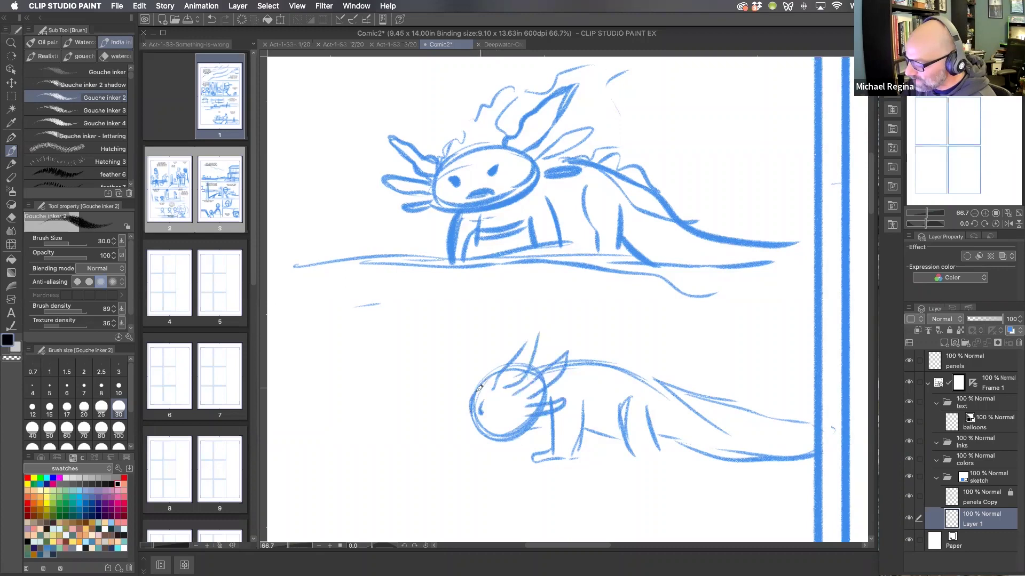
mouse_move(473, 431)
left_mouse_down()
mouse_move(474, 416)
mouse_move(479, 442)
mouse_move(521, 434)
left_mouse_up()
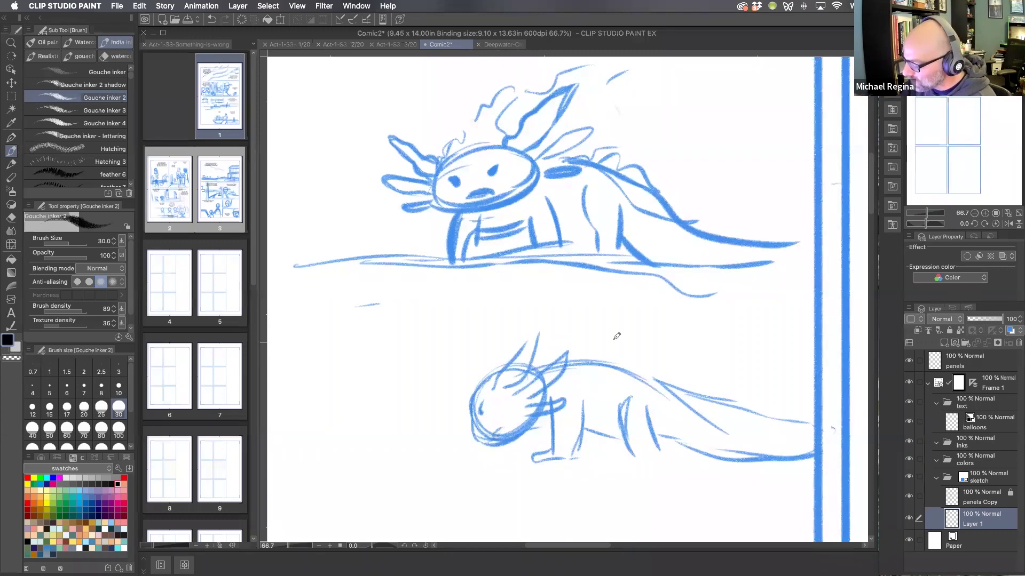
mouse_move(503, 366)
left_mouse_down()
mouse_move(536, 342)
mouse_move(528, 397)
mouse_move(565, 349)
mouse_move(526, 414)
left_mouse_up()
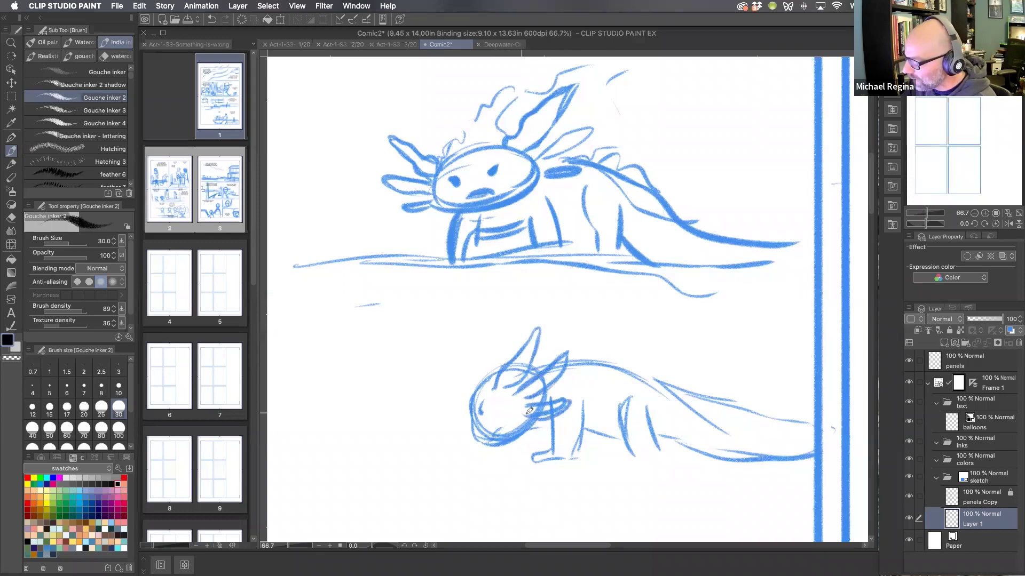
Draw wavy flow lines over the second creature's head and streaming back above its body and tail.
mouse_move(477, 388)
left_mouse_down()
mouse_move(547, 297)
mouse_move(578, 306)
mouse_move(571, 311)
mouse_move(651, 303)
mouse_move(776, 323)
left_mouse_up()
left_click_drag(627, 357, 747, 348)
mouse_move(704, 379)
left_mouse_down()
mouse_move(786, 374)
mouse_move(761, 367)
left_mouse_up()
left_click_drag(767, 379, 798, 386)
left_click_drag(592, 371, 642, 373)
left_click_drag(617, 384, 611, 390)
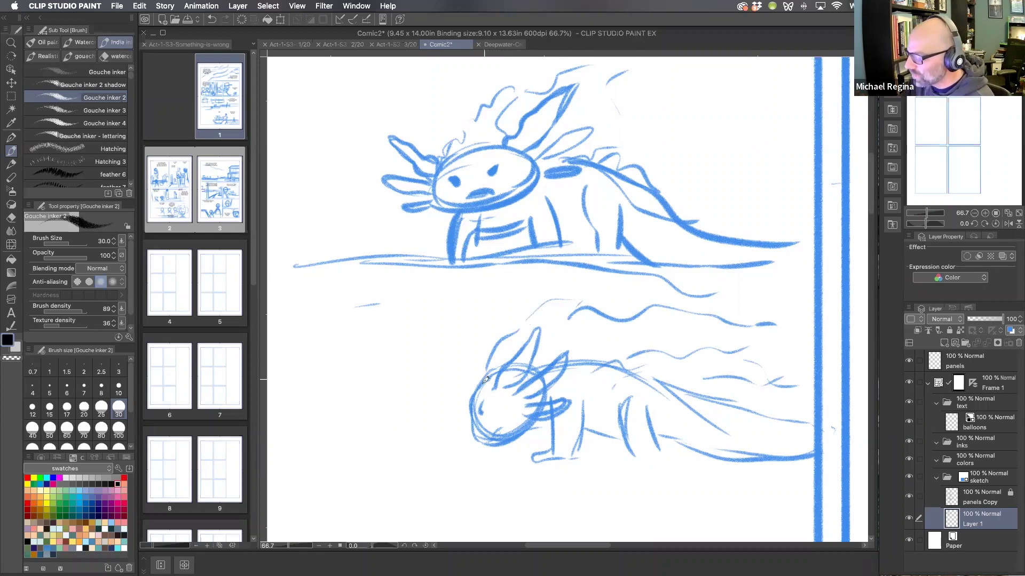
mouse_move(476, 375)
left_mouse_down()
mouse_move(514, 327)
mouse_move(492, 380)
mouse_move(534, 337)
mouse_move(532, 350)
left_mouse_up()
left_click_drag(530, 385, 548, 373)
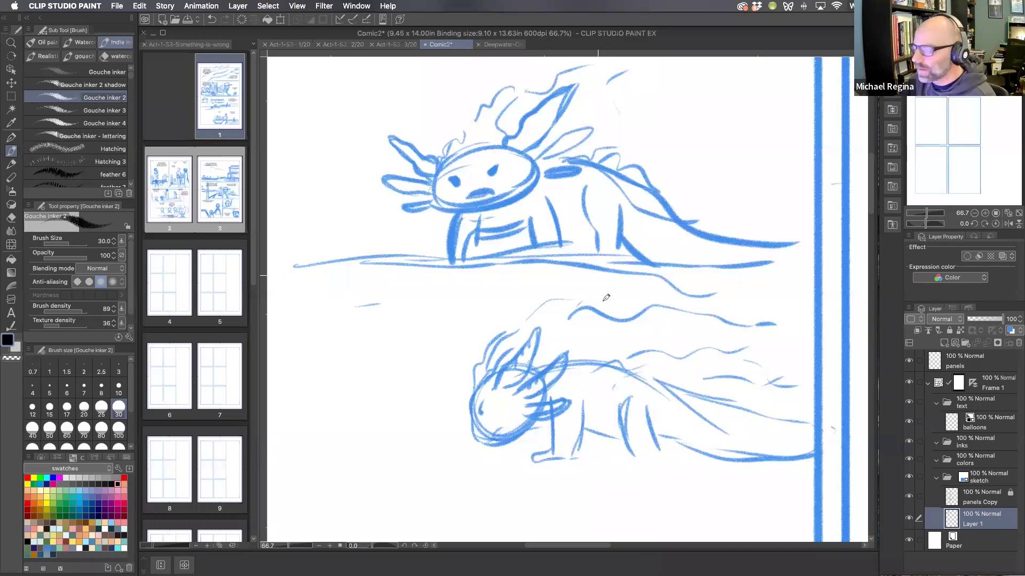
Extend the flow around the second creature with more wavy lines above the head and short streaks near the tail.
left_click_drag(623, 317, 552, 271)
mouse_move(474, 295)
left_mouse_down()
mouse_move(528, 257)
mouse_move(638, 288)
mouse_move(746, 297)
left_mouse_up()
left_click_drag(760, 303, 774, 308)
left_click_drag(746, 346, 759, 350)
mouse_move(686, 378)
left_mouse_down()
mouse_move(764, 367)
mouse_move(774, 381)
left_mouse_up()
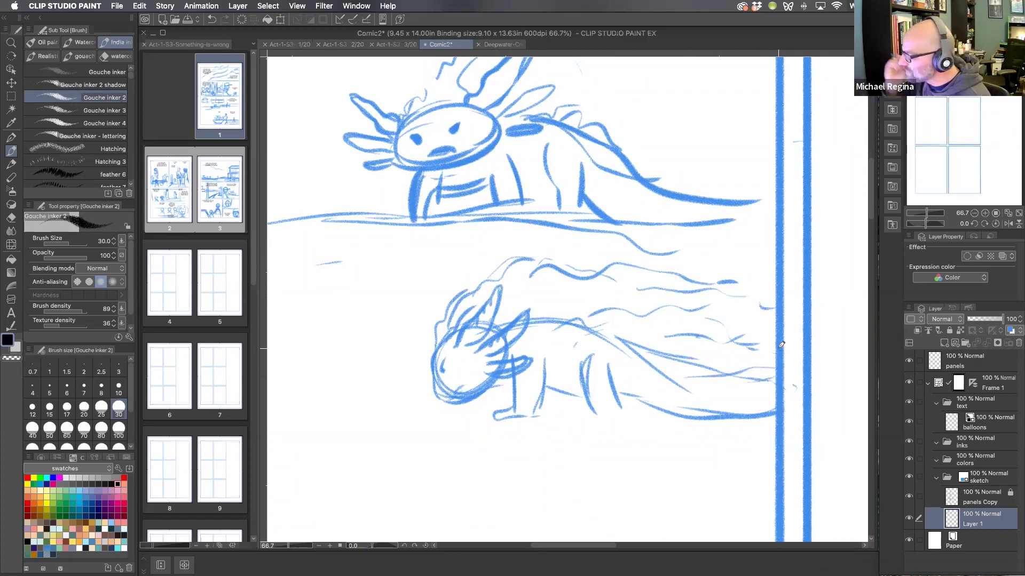
Thicken the second creature's front and hind legs and draw its feet.
mouse_move(587, 359)
left_mouse_down()
mouse_move(594, 411)
mouse_move(619, 408)
mouse_move(619, 394)
mouse_move(618, 415)
mouse_move(577, 423)
mouse_move(619, 424)
mouse_move(601, 419)
left_mouse_up()
mouse_move(507, 405)
left_mouse_down()
mouse_move(543, 414)
mouse_move(528, 412)
left_mouse_up()
left_click_drag(504, 377, 516, 415)
scroll(508, 278, "right", 5)
scroll(507, 278, "down", 2)
mouse_move(505, 365)
left_mouse_down()
mouse_move(514, 386)
mouse_move(513, 372)
mouse_move(497, 390)
mouse_move(525, 384)
left_mouse_up()
Sketch a ground line under the second creature, sloping downward beneath its tail.
mouse_move(320, 385)
left_mouse_down()
mouse_move(561, 410)
mouse_move(675, 437)
left_mouse_up()
left_click_drag(539, 387, 673, 434)
left_click_drag(394, 382, 264, 369)
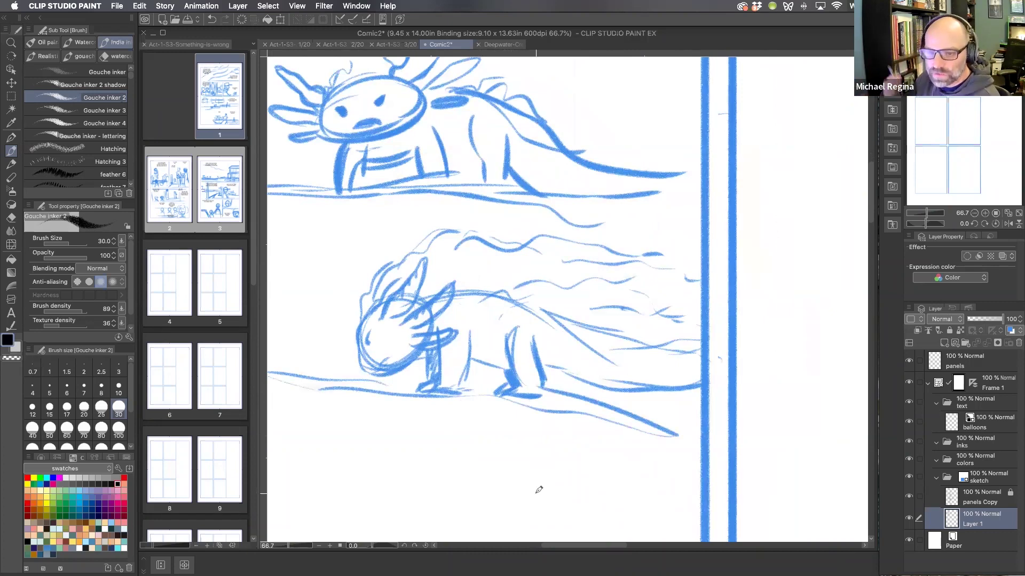
left_click_drag(617, 369, 670, 360)
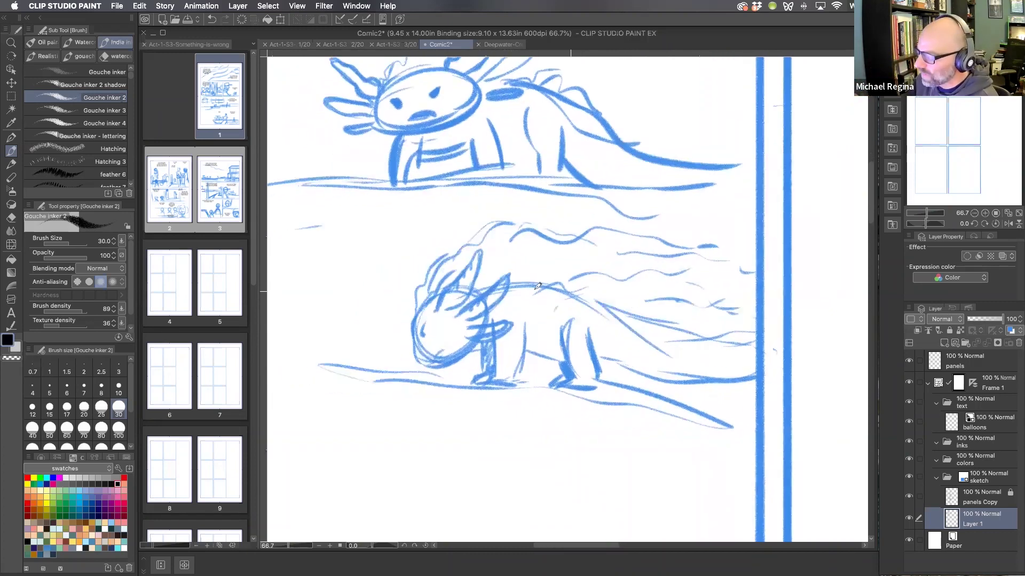
Darken the underside of the second creature's head and add more flowing streaks along its back and tail.
left_click_drag(433, 357, 468, 352)
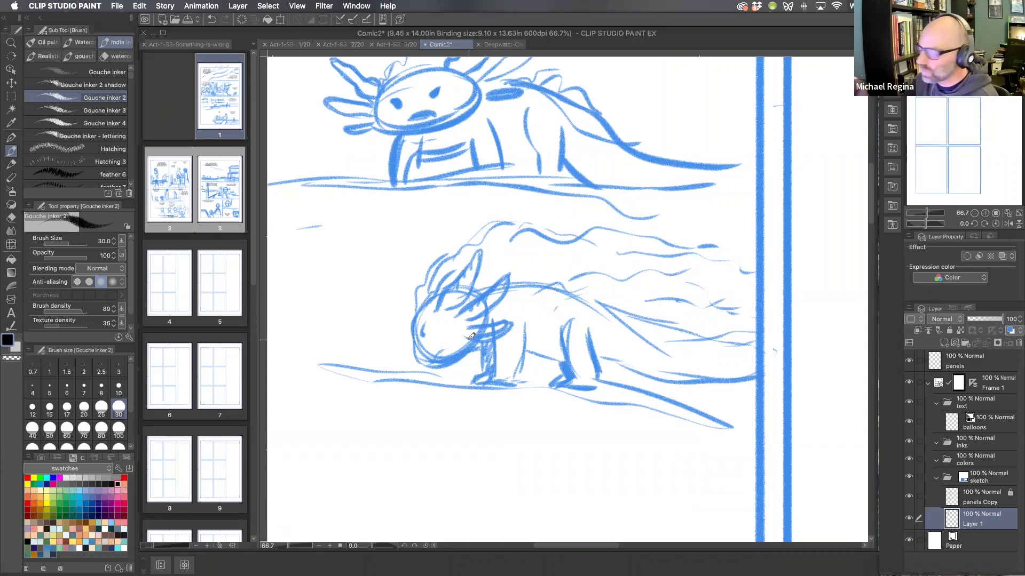
left_click_drag(643, 302, 599, 280)
mouse_move(528, 283)
left_mouse_down()
mouse_move(614, 285)
mouse_move(620, 301)
mouse_move(703, 323)
left_mouse_up()
left_click_drag(637, 347, 708, 340)
left_click_drag(619, 363, 690, 374)
mouse_move(555, 336)
left_mouse_down()
mouse_move(599, 370)
mouse_move(688, 377)
mouse_move(635, 385)
left_mouse_up()
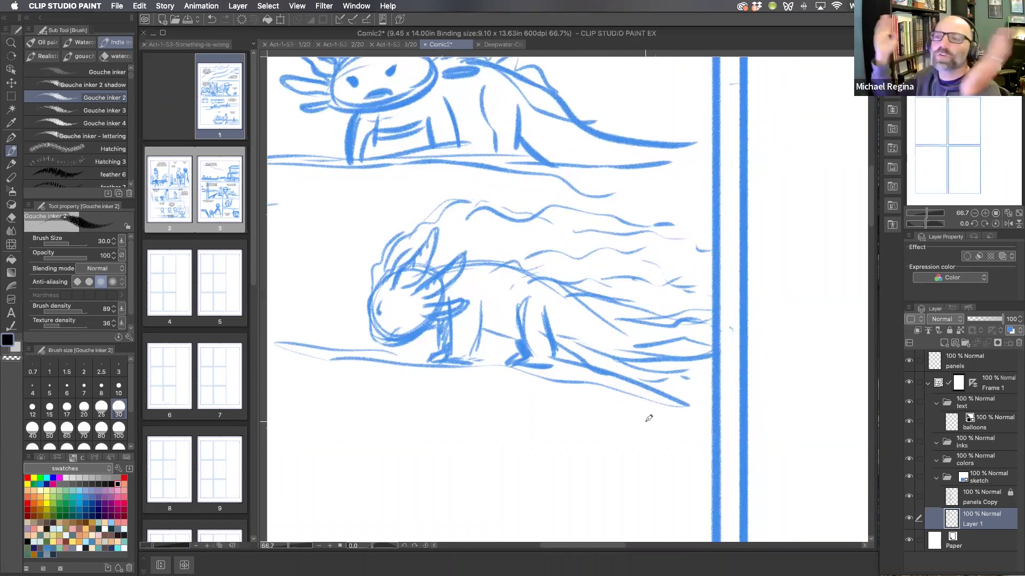
Add a wavy flow line above the first creature's back.
left_click_drag(701, 323, 817, 274)
left_click_drag(456, 419, 531, 295)
left_click_drag(557, 236, 531, 324)
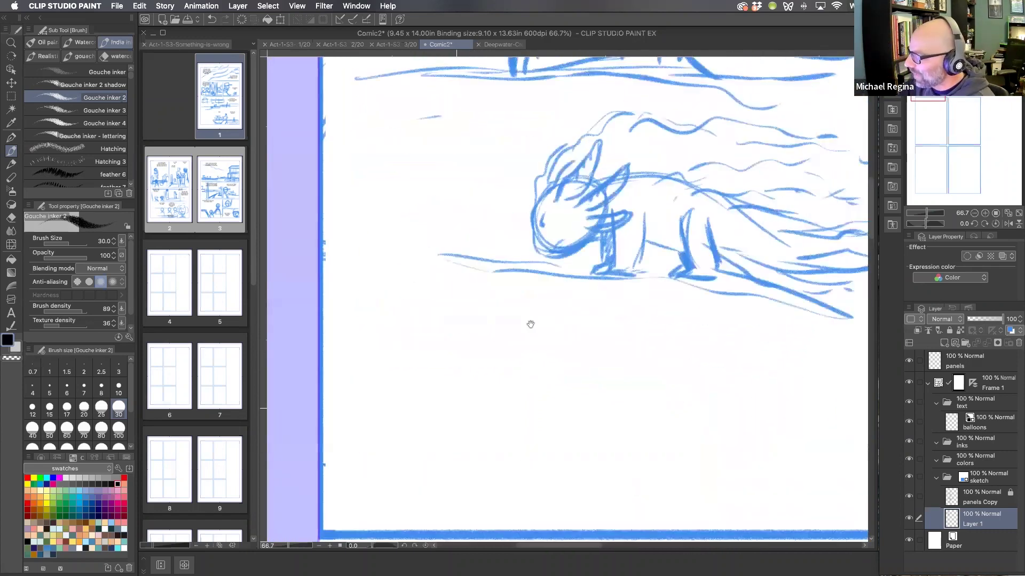
scroll(530, 324, "up", 5)
scroll(531, 324, "right", 3)
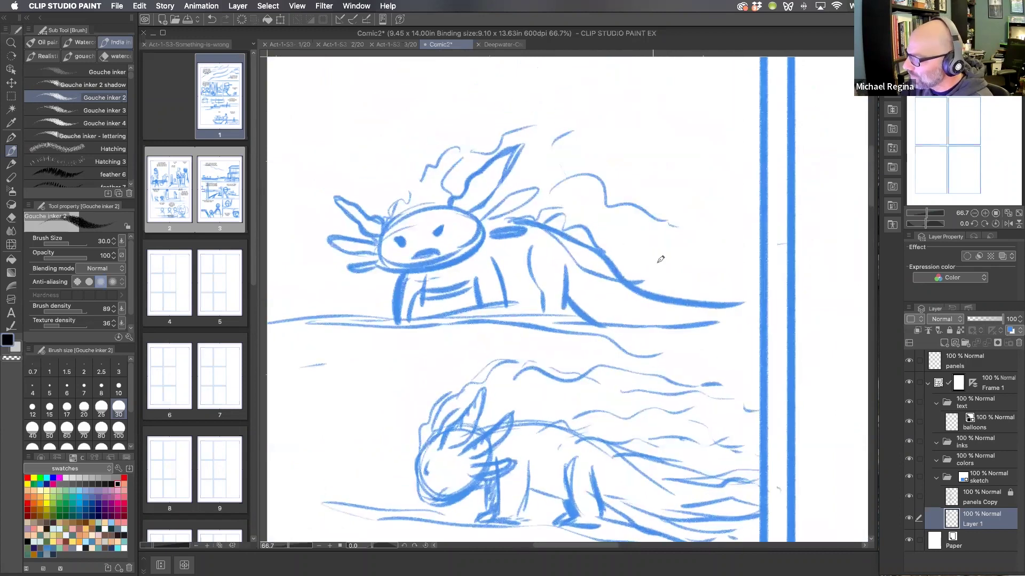
Outline a rock in the panel's lower-left corner and sketch a third creature's round head with eyes above it.
scroll(660, 259, "left", 3)
scroll(660, 260, "down", 6)
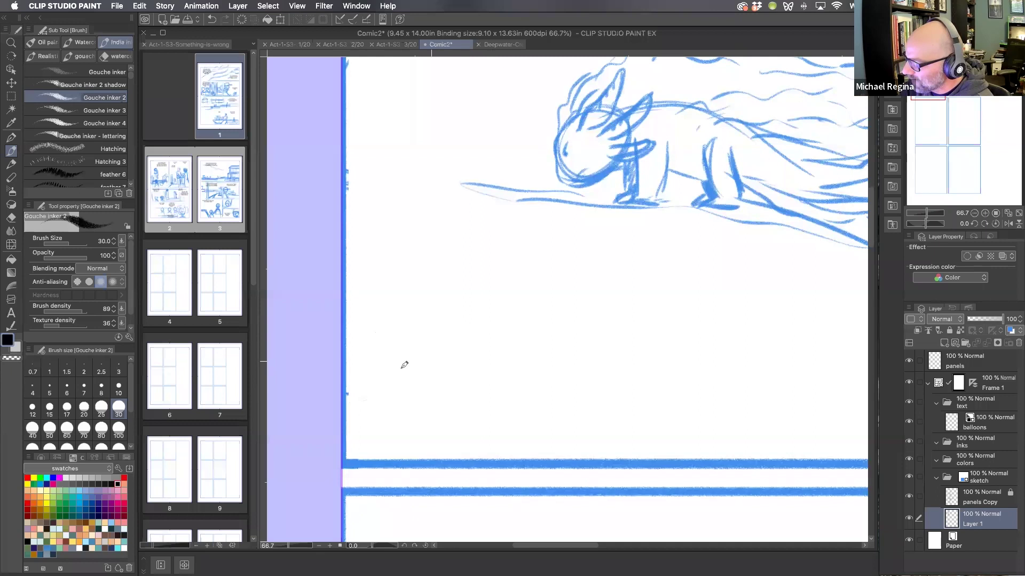
mouse_move(356, 396)
left_mouse_down()
mouse_move(355, 374)
mouse_move(467, 305)
mouse_move(507, 382)
mouse_move(480, 400)
left_mouse_up()
mouse_move(443, 266)
left_mouse_down()
mouse_move(509, 201)
mouse_move(449, 258)
mouse_move(515, 276)
mouse_move(519, 287)
mouse_move(488, 293)
left_mouse_up()
left_click_drag(464, 224, 451, 257)
mouse_move(499, 197)
left_mouse_down()
mouse_move(448, 230)
mouse_move(460, 271)
mouse_move(464, 259)
mouse_move(503, 257)
mouse_move(475, 288)
mouse_move(491, 295)
mouse_move(556, 266)
left_mouse_up()
Draw the third creature's long pointed gills on both sides of the head and define the top of its head.
mouse_move(453, 222)
left_mouse_down()
mouse_move(427, 165)
mouse_move(464, 198)
mouse_move(440, 251)
left_mouse_up()
mouse_move(541, 215)
left_mouse_down()
mouse_move(652, 164)
mouse_move(555, 235)
mouse_move(646, 227)
left_mouse_up()
left_click_drag(555, 242, 592, 233)
left_click_drag(540, 269, 589, 278)
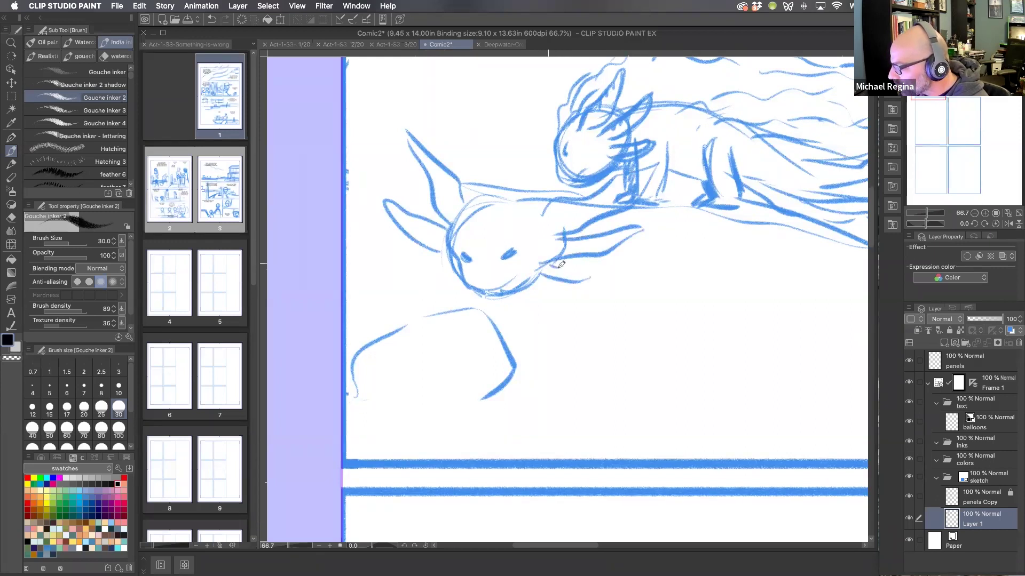
left_click_drag(454, 263, 425, 280)
left_click_drag(473, 202, 555, 194)
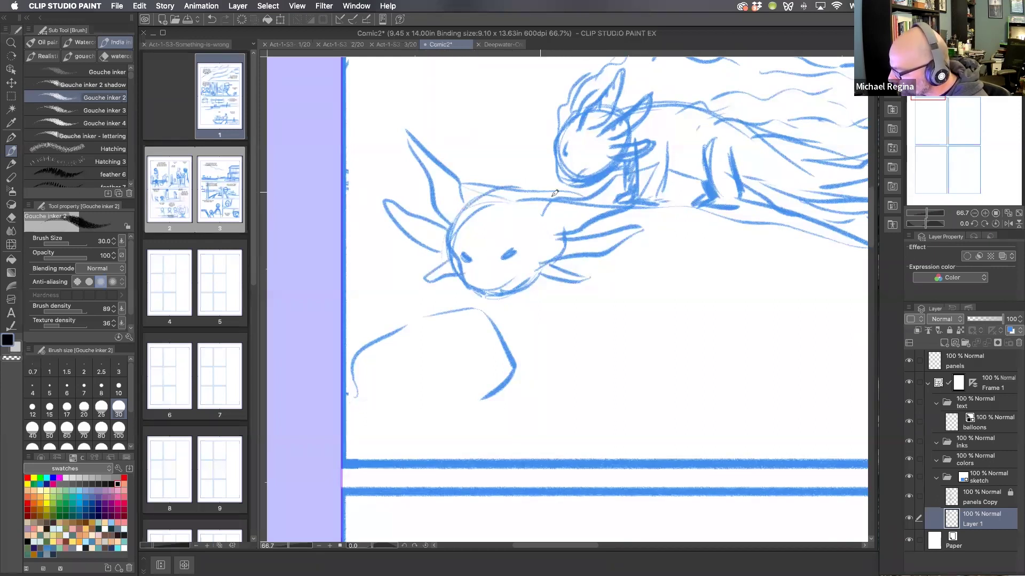
left_click_drag(595, 251, 631, 286)
Draw the third creature's arm reaching down with fingers gripping the top of the rock.
mouse_move(452, 276)
left_mouse_down()
mouse_move(384, 322)
mouse_move(391, 312)
mouse_move(420, 324)
mouse_move(409, 294)
mouse_move(429, 318)
mouse_move(368, 357)
left_mouse_up()
mouse_move(408, 323)
left_mouse_down()
mouse_move(393, 350)
mouse_move(414, 329)
left_mouse_up()
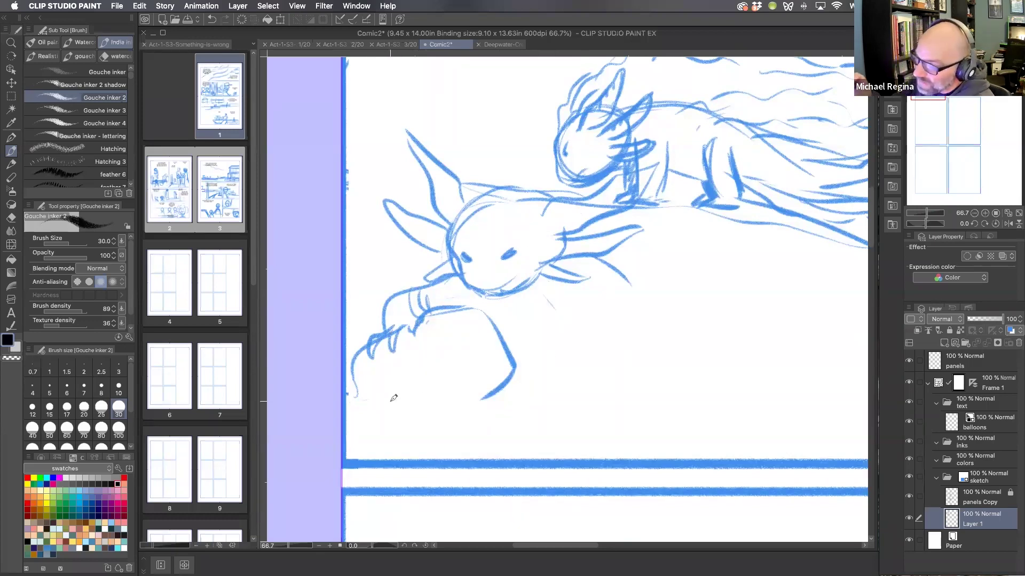
Review the sketched panels on page 1/20 of Act-1-S3-Something-is-wrong, then return to the Comic2 page.
left_click(296, 44)
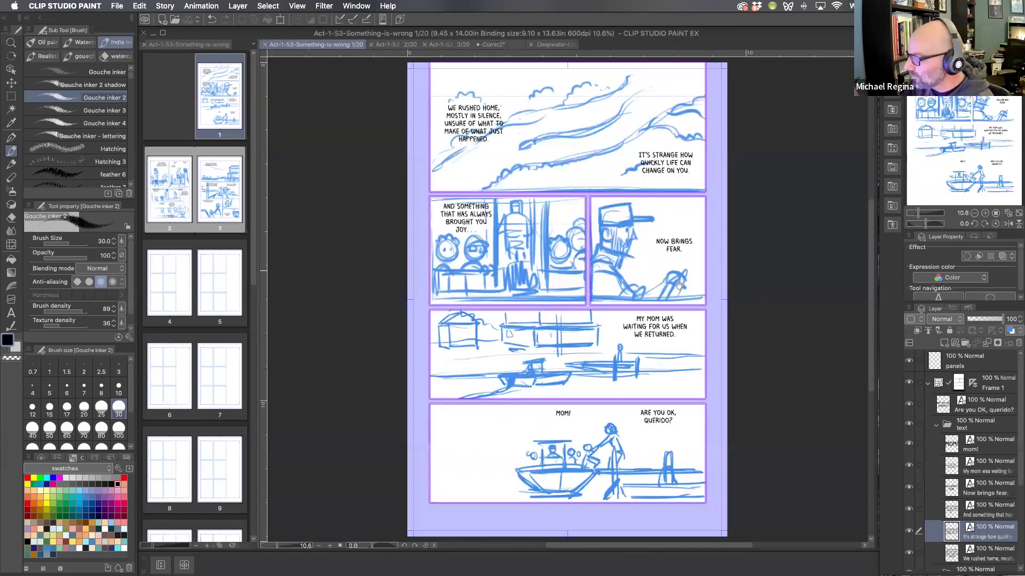
scroll(679, 287, "up", 2)
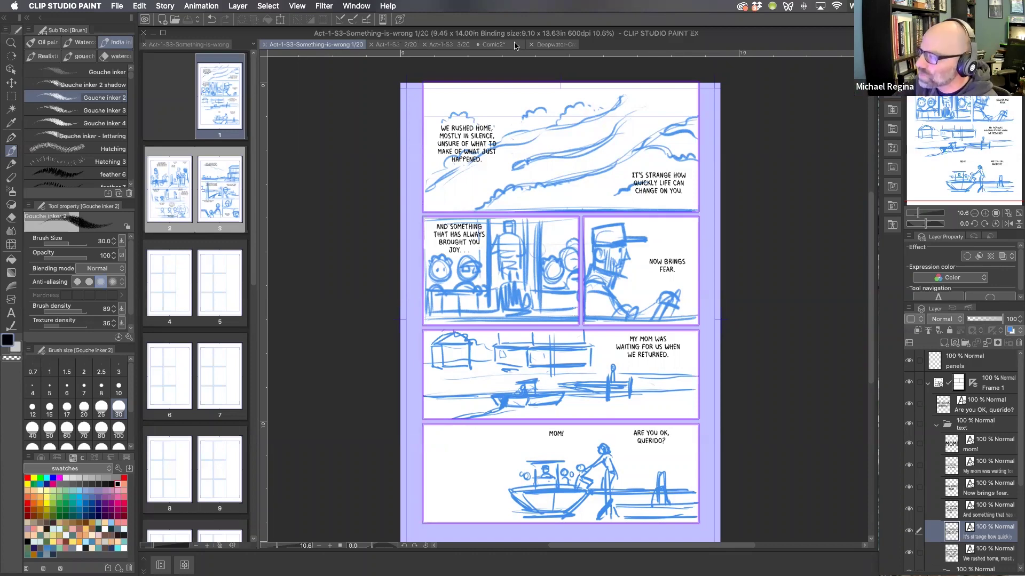
left_click(495, 44)
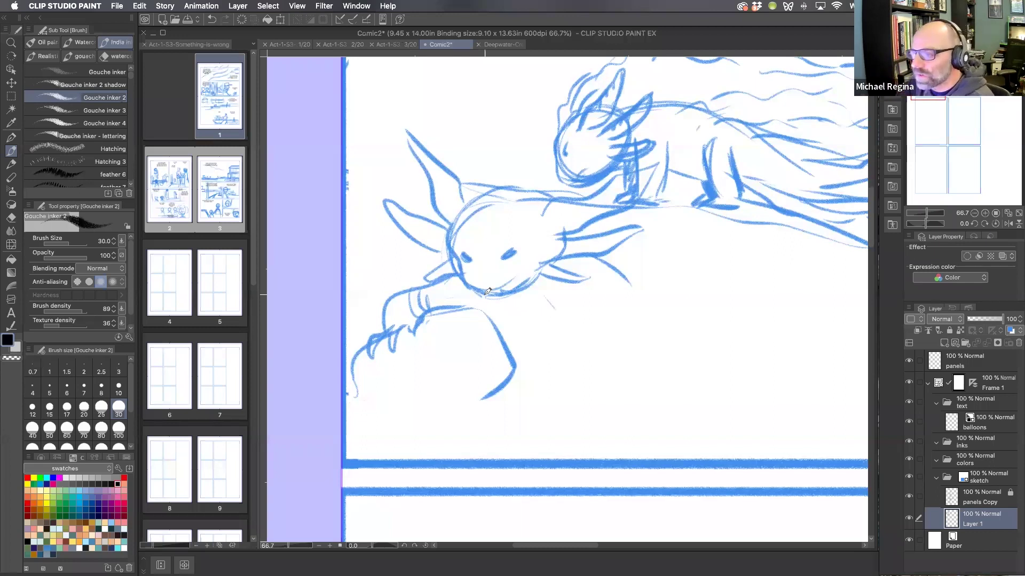
Draw the third creature's chest lines, its standing front leg and the start of its back behind the gills.
mouse_move(490, 311)
left_mouse_down()
mouse_move(589, 299)
mouse_move(553, 307)
mouse_move(576, 348)
left_mouse_up()
left_click_drag(564, 313, 581, 375)
mouse_move(587, 290)
left_mouse_down()
mouse_move(609, 360)
mouse_move(552, 409)
left_mouse_up()
left_click_drag(554, 401, 579, 398)
left_click_drag(489, 316, 568, 335)
left_click_drag(615, 245, 671, 282)
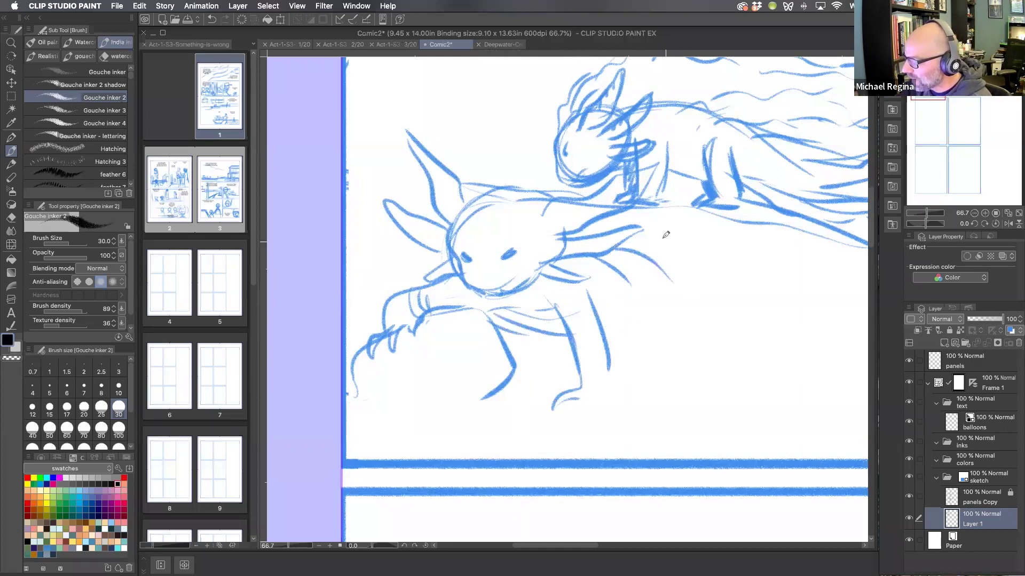
Outline a rounded shape behind the third creature's head and extend its back into long flowing tail lines.
mouse_move(464, 194)
left_mouse_down()
mouse_move(479, 159)
mouse_move(463, 206)
mouse_move(480, 163)
mouse_move(555, 104)
left_mouse_up()
mouse_move(547, 115)
left_mouse_down()
mouse_move(525, 137)
mouse_move(535, 176)
mouse_move(584, 192)
left_mouse_up()
left_click_drag(624, 250, 723, 253)
left_click_drag(673, 286, 730, 295)
mouse_move(541, 336)
left_mouse_down()
mouse_move(536, 378)
mouse_move(566, 376)
mouse_move(522, 398)
left_mouse_up()
left_click_drag(629, 242, 840, 313)
Draw the third creature's hind leg and foot, then add toes to the front foot and a finger stroke on the rock.
left_click_drag(630, 303, 638, 377)
mouse_move(663, 312)
left_mouse_down()
mouse_move(667, 395)
mouse_move(622, 398)
left_mouse_up()
left_click_drag(670, 389, 645, 397)
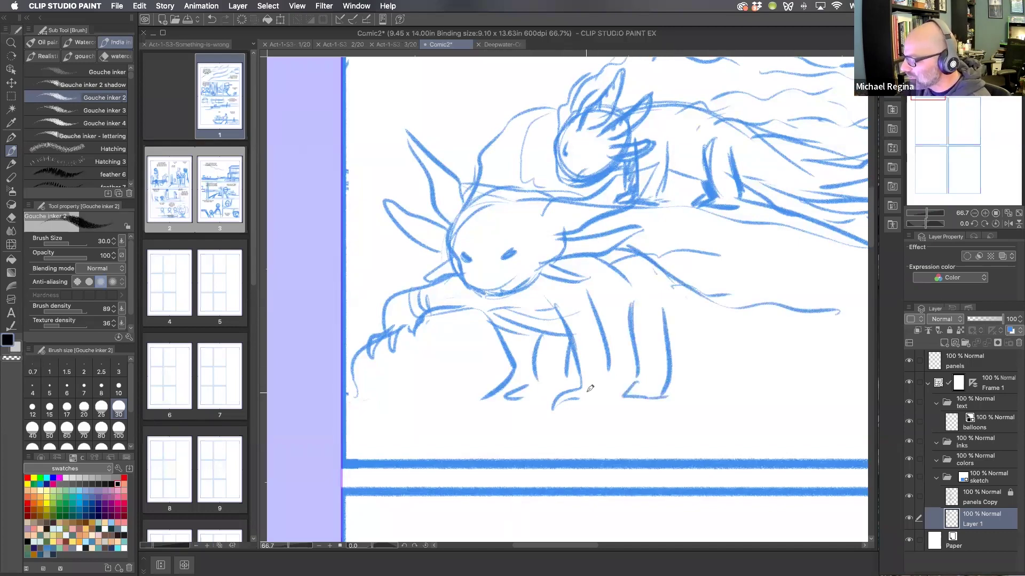
left_click_drag(571, 408, 595, 399)
mouse_move(482, 417)
left_mouse_down()
mouse_move(529, 417)
mouse_move(467, 420)
left_mouse_up()
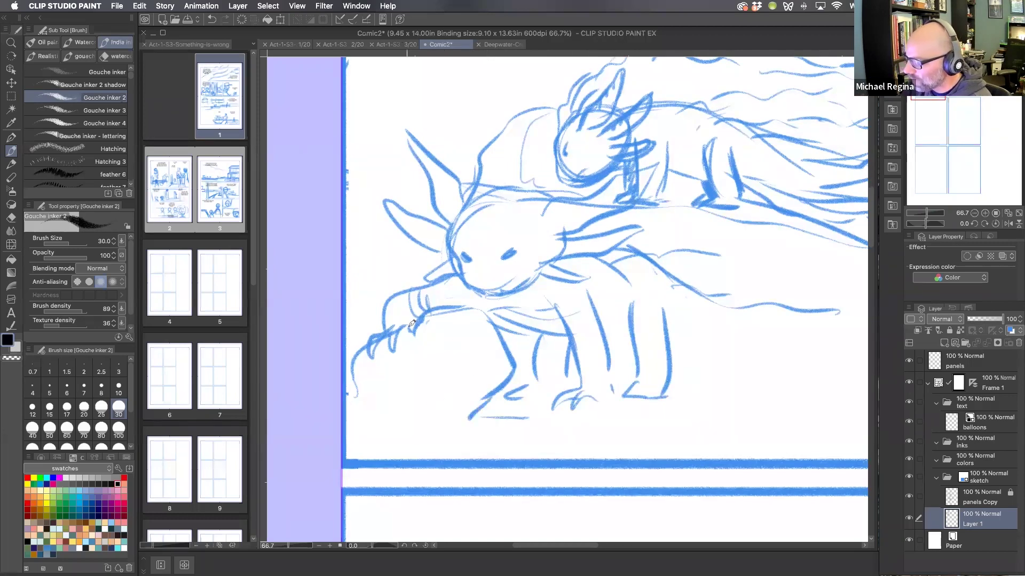
left_click_drag(426, 315, 430, 337)
left_click_drag(724, 349, 693, 358)
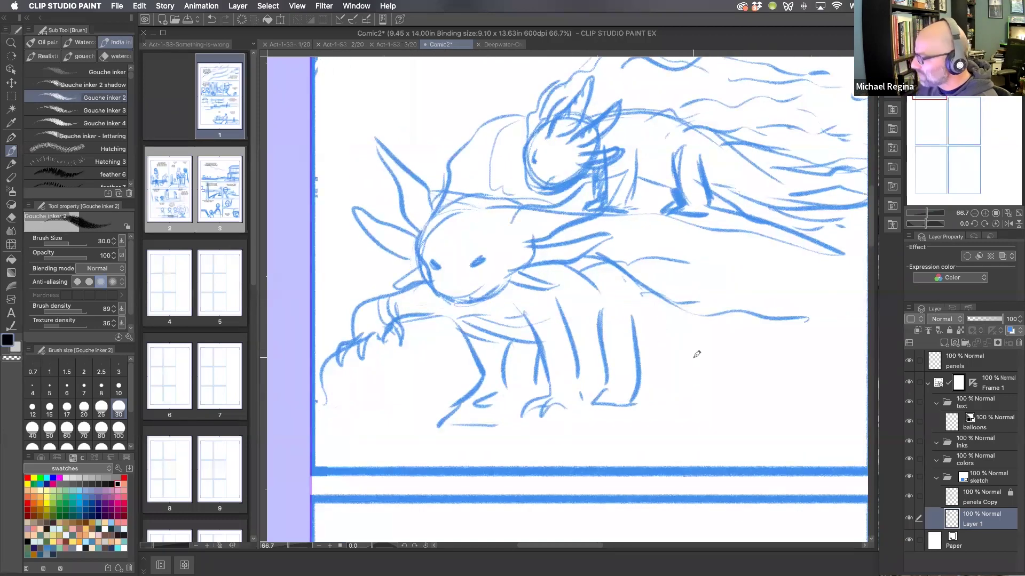
scroll(693, 356, "down", 2)
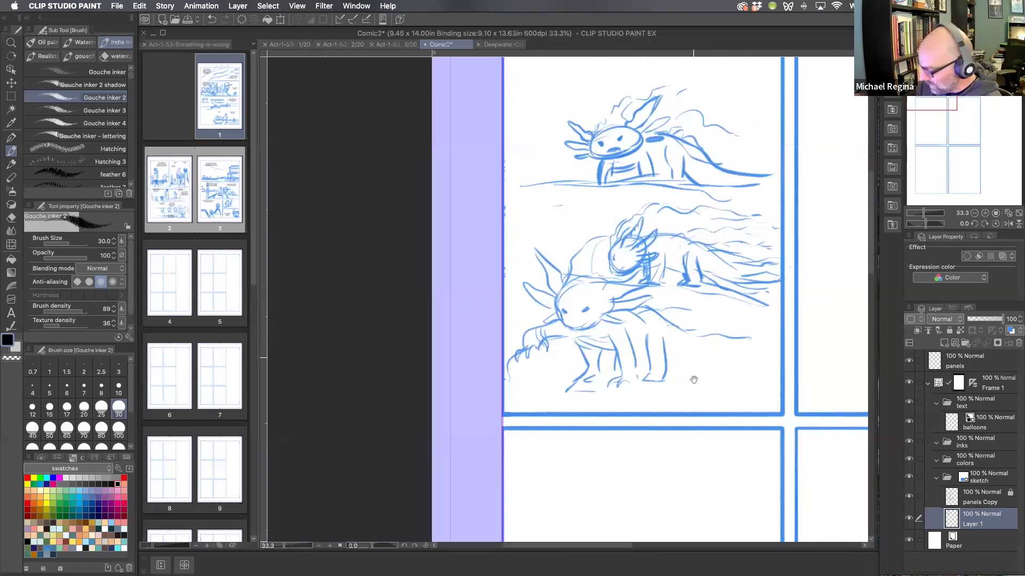
key("m")
left_click_drag(409, 247, 632, 408)
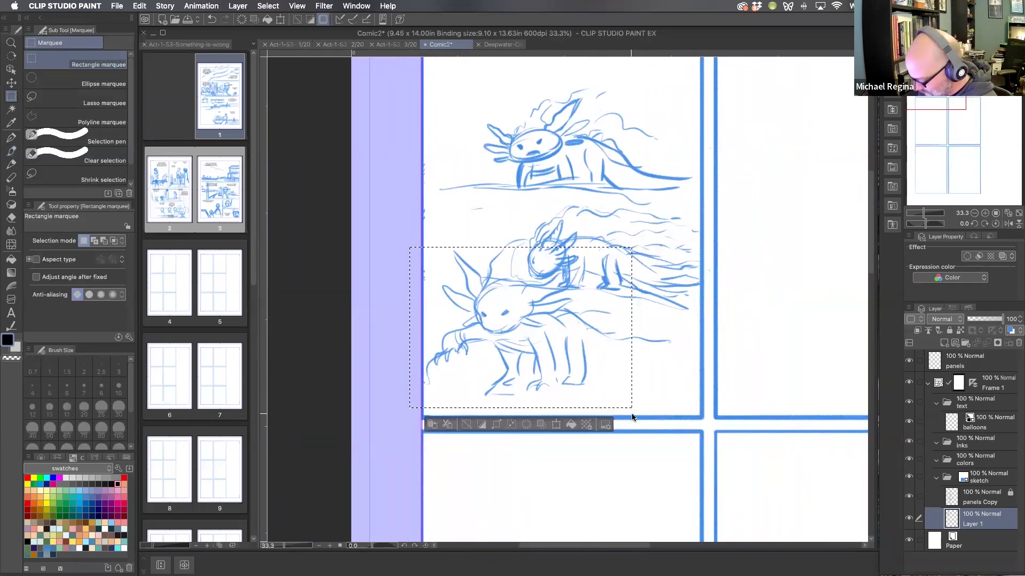
key("super+a")
Select the third creature and its rock with a freehand lasso and paste a copy onto a new layer.
left_click(99, 99)
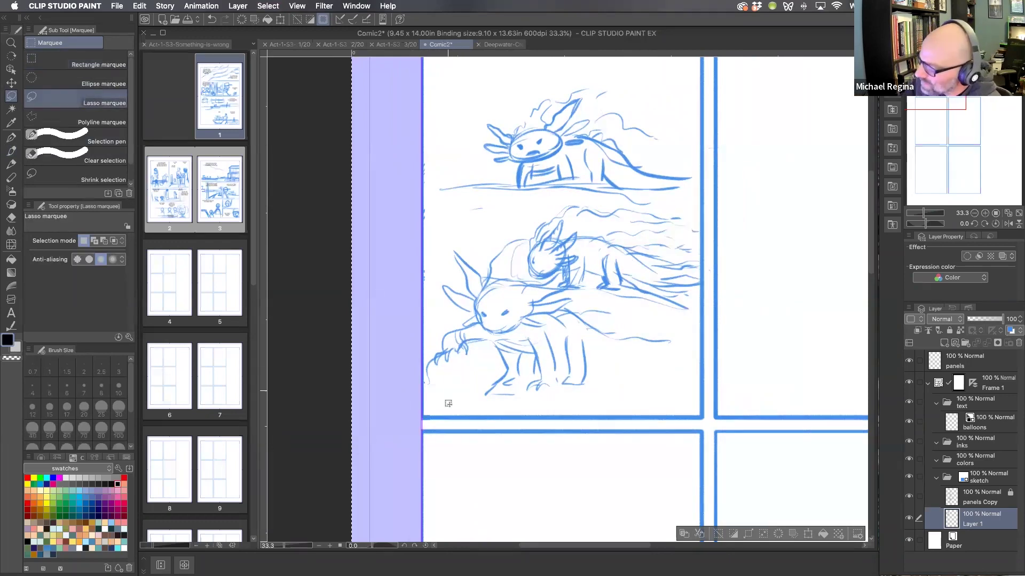
key("super+d")
mouse_move(438, 391)
left_mouse_down()
mouse_move(404, 333)
mouse_move(463, 245)
mouse_move(505, 273)
mouse_move(577, 274)
mouse_move(616, 352)
mouse_move(595, 397)
mouse_move(446, 396)
left_mouse_up()
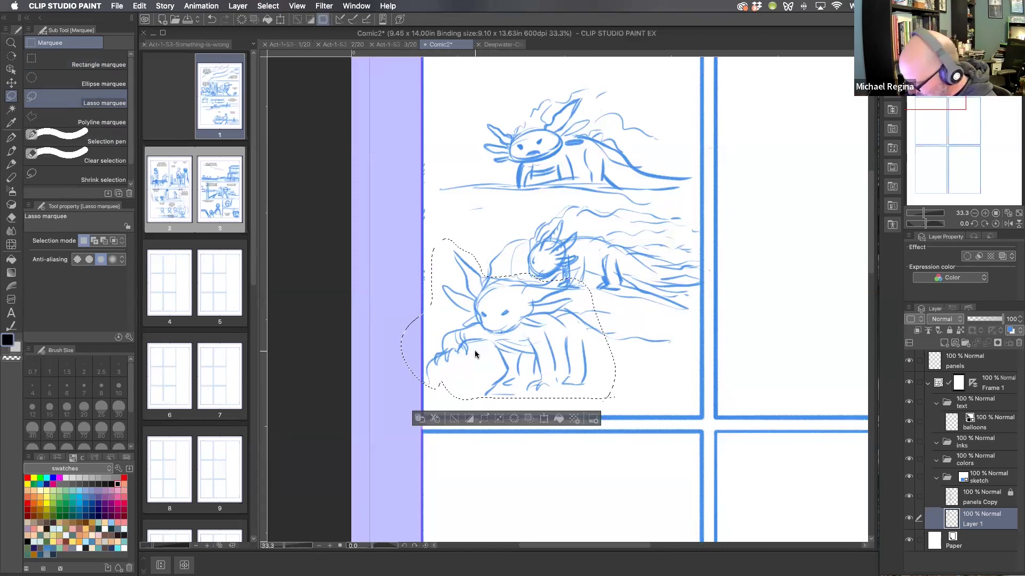
key("super+c")
key("super+v")
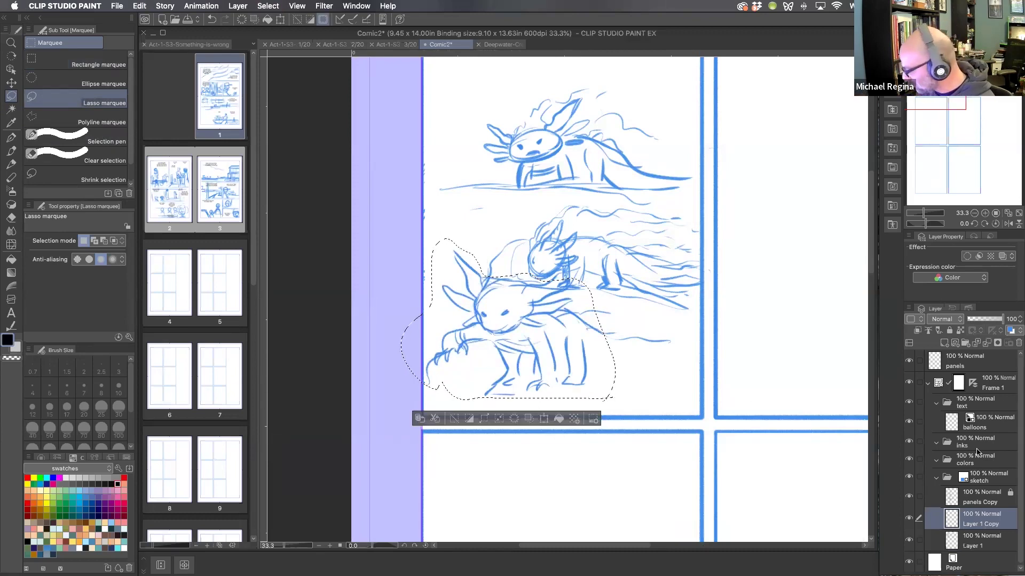
Hide Layer 1 and the panels Copy layer to isolate the copied creature.
left_click(910, 544)
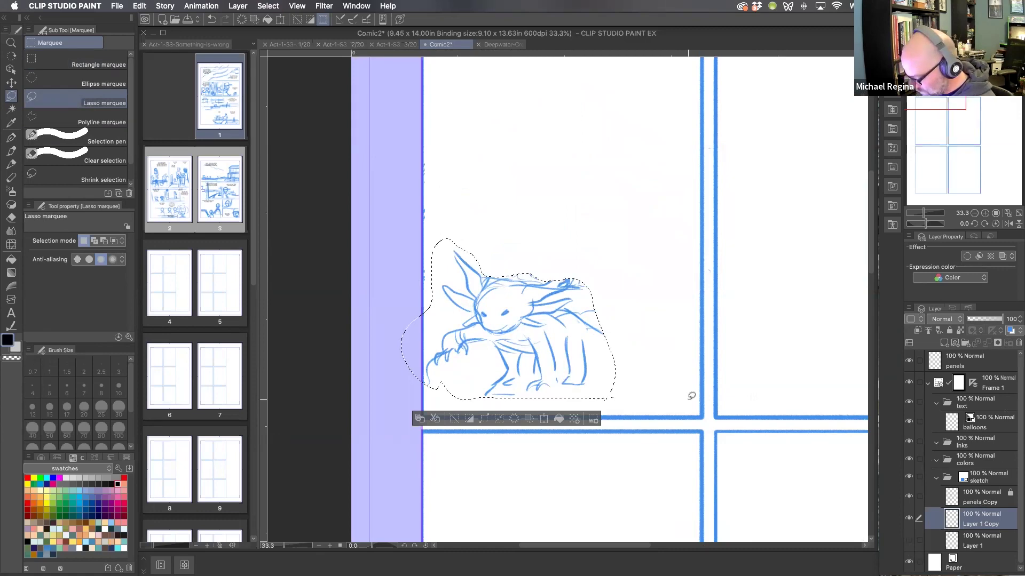
key("super+t")
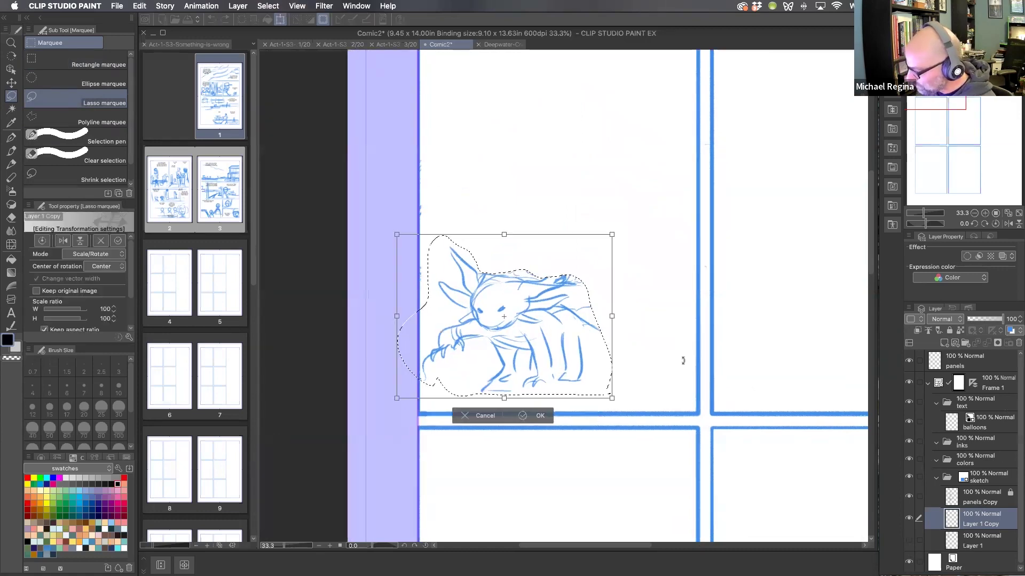
left_click(917, 501)
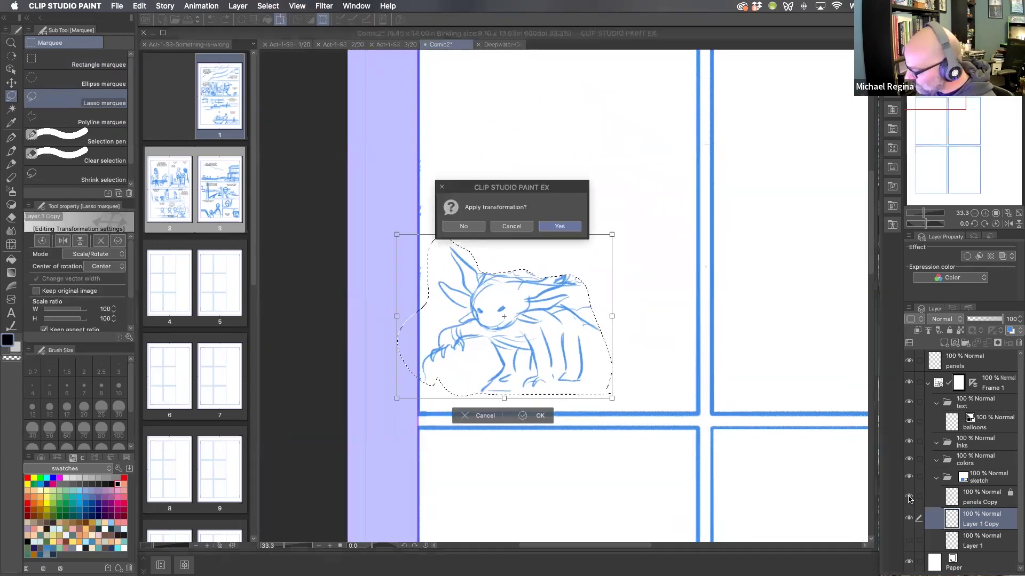
left_click(559, 226)
left_click(909, 494)
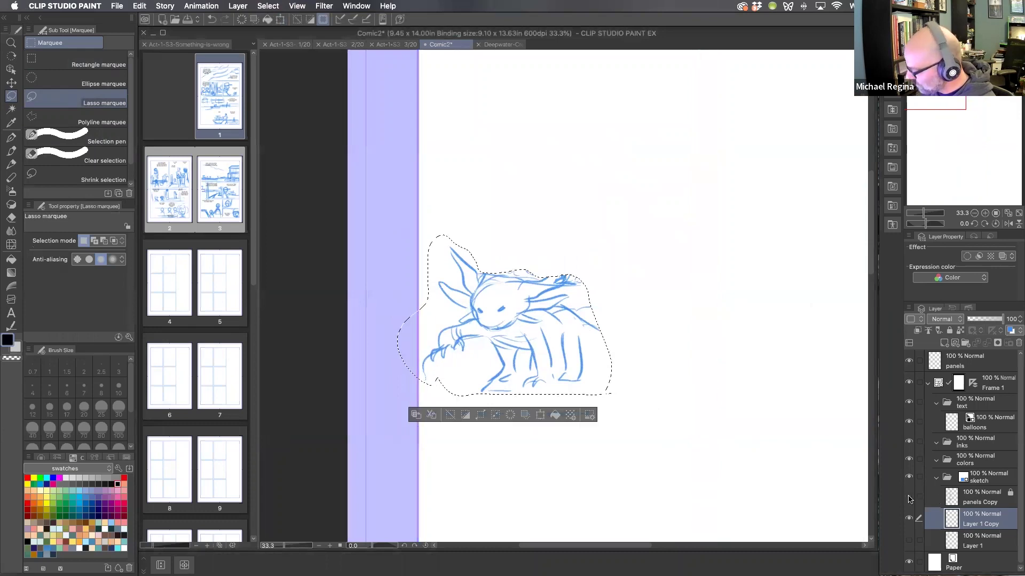
Enlarge the copied creature to span most of the page width, centre it in the upper half, and deselect it.
key("super+minus")
key("super+minus")
left_click_drag(693, 400, 590, 355)
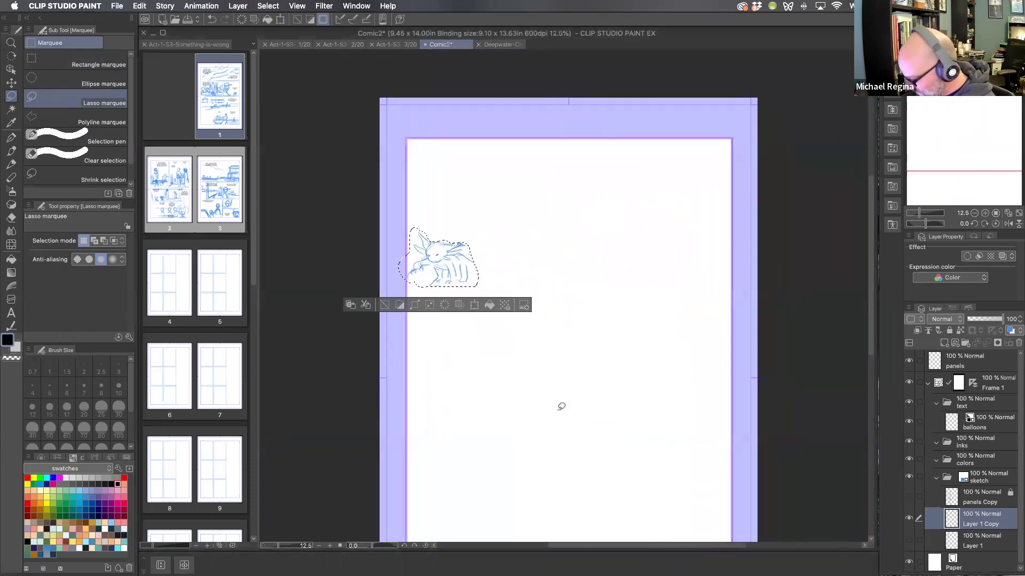
key("super+t")
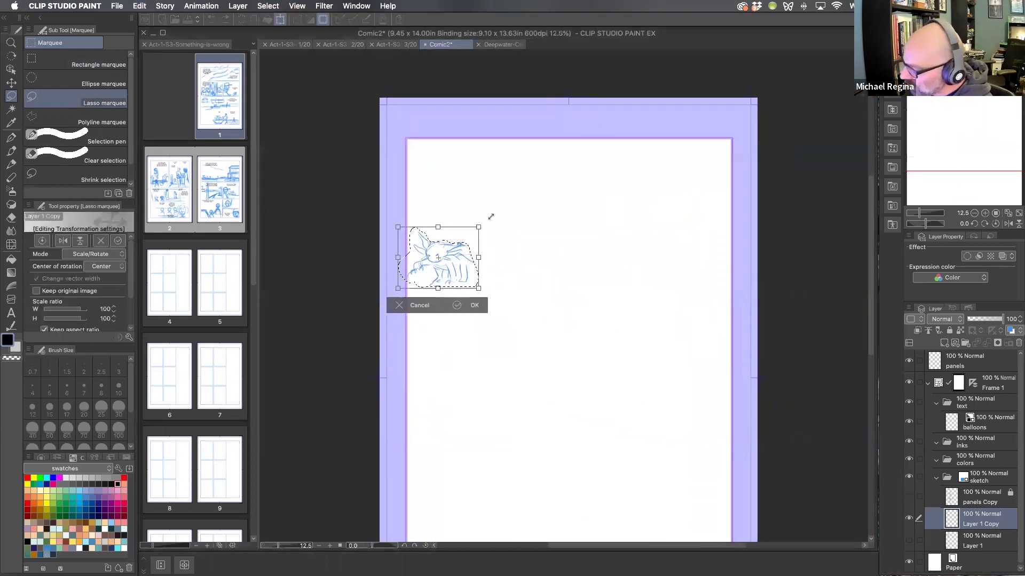
left_click_drag(481, 225, 707, 128)
left_click_drag(674, 197, 643, 366)
left_click_drag(688, 200, 646, 231)
mouse_move(591, 358)
left_mouse_down()
mouse_move(616, 295)
mouse_move(643, 307)
left_mouse_up()
left_click(606, 415)
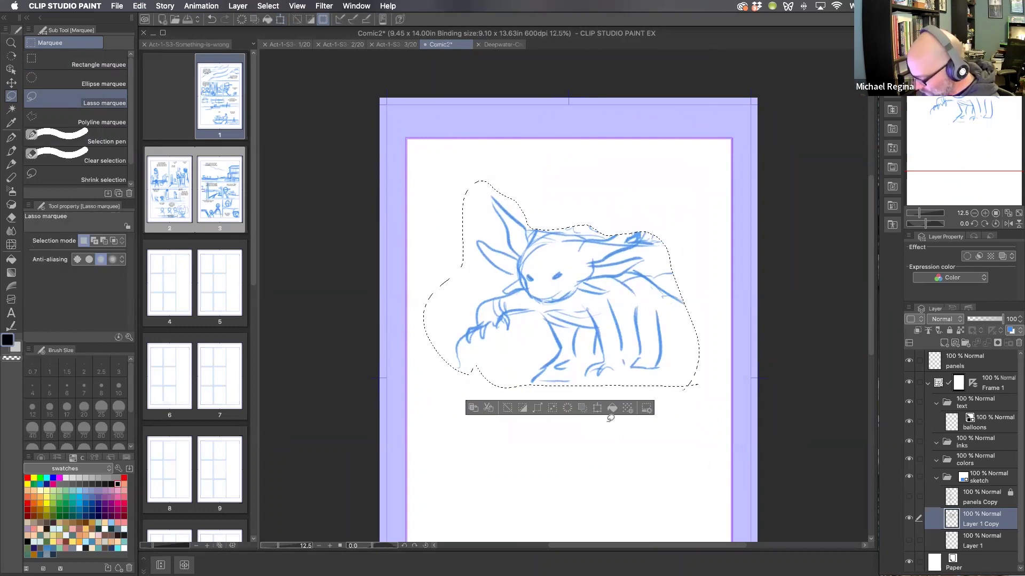
key("super+d")
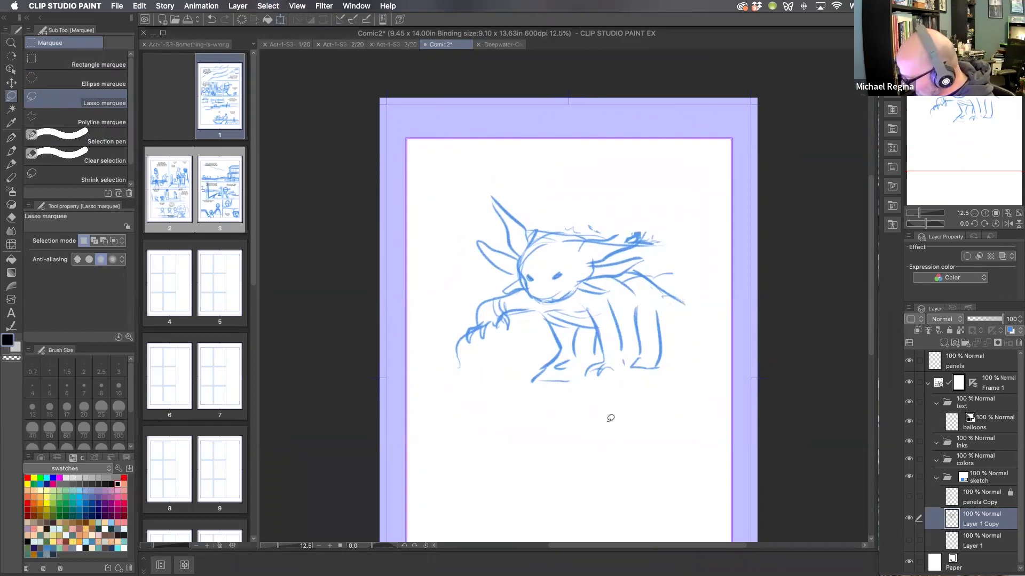
Outline a wider rock beneath the enlarged creature's gripping hand with Gouche inker 2, raising the brush size to 40.
scroll(611, 417, "up", 4)
scroll(608, 416, "down", 4)
left_click_drag(462, 280, 633, 466)
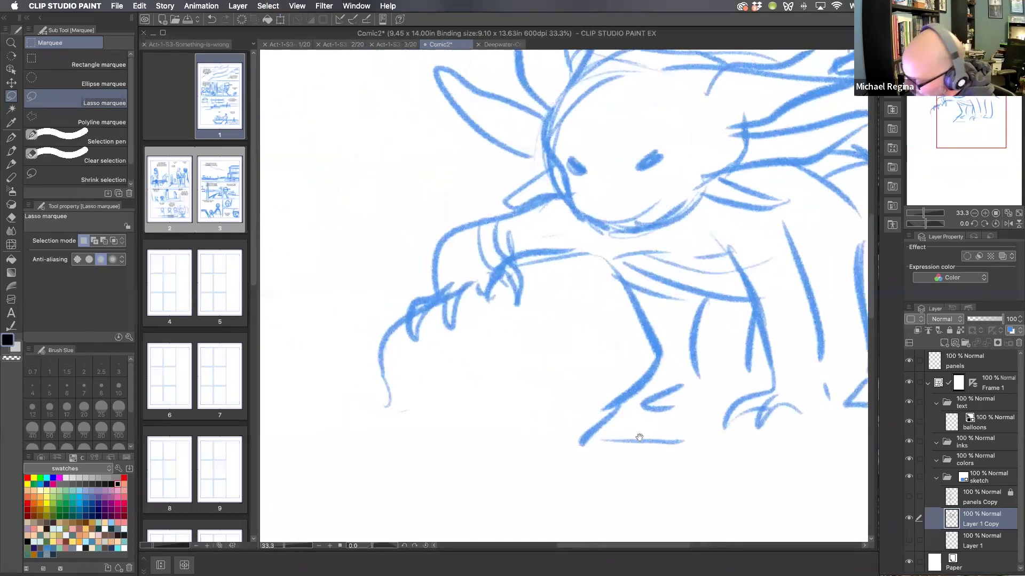
key("b")
left_click_drag(405, 315, 340, 389)
left_click_drag(365, 335, 340, 415)
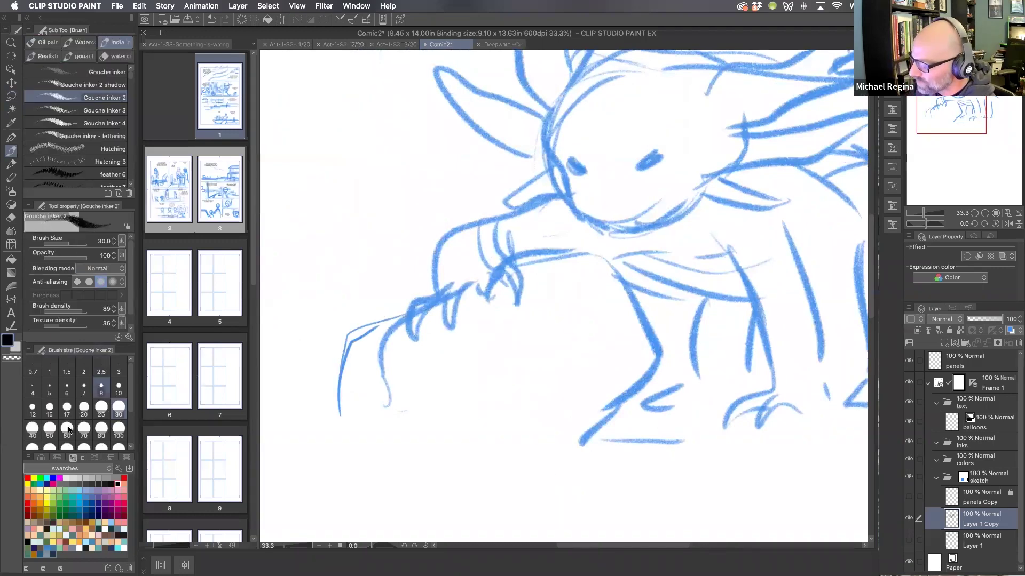
left_click(33, 429)
left_click_drag(334, 421, 397, 319)
mouse_move(521, 286)
left_mouse_down()
mouse_move(575, 312)
mouse_move(635, 430)
left_mouse_up()
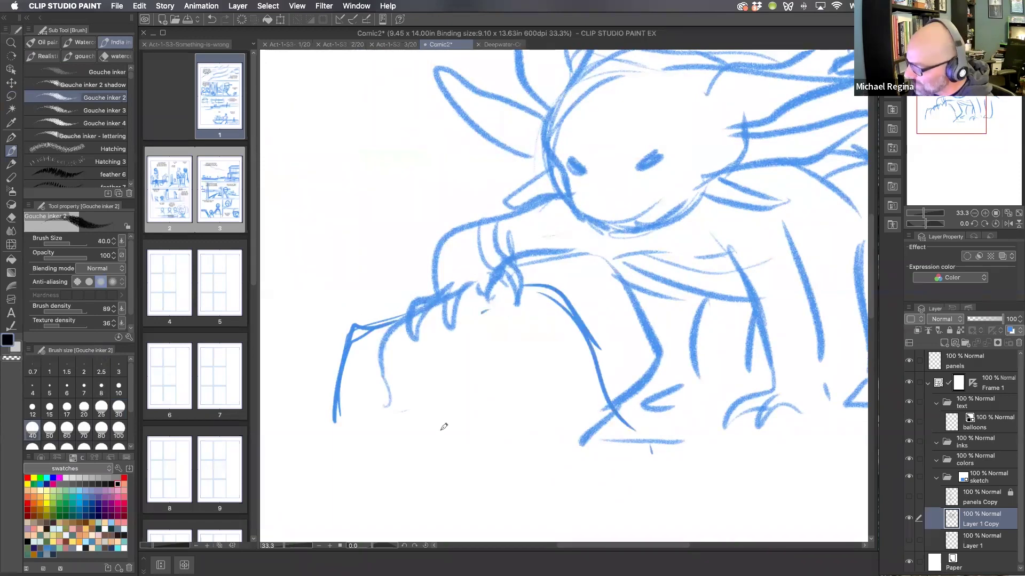
Draw a rounded boulder contour and a ground line under the rock, and reinforce the creature's gripping fingers.
left_click_drag(483, 312, 442, 435)
left_click_drag(487, 391, 486, 419)
mouse_move(335, 419)
left_mouse_down()
mouse_move(288, 435)
mouse_move(547, 441)
left_mouse_up()
left_click_drag(600, 447, 670, 446)
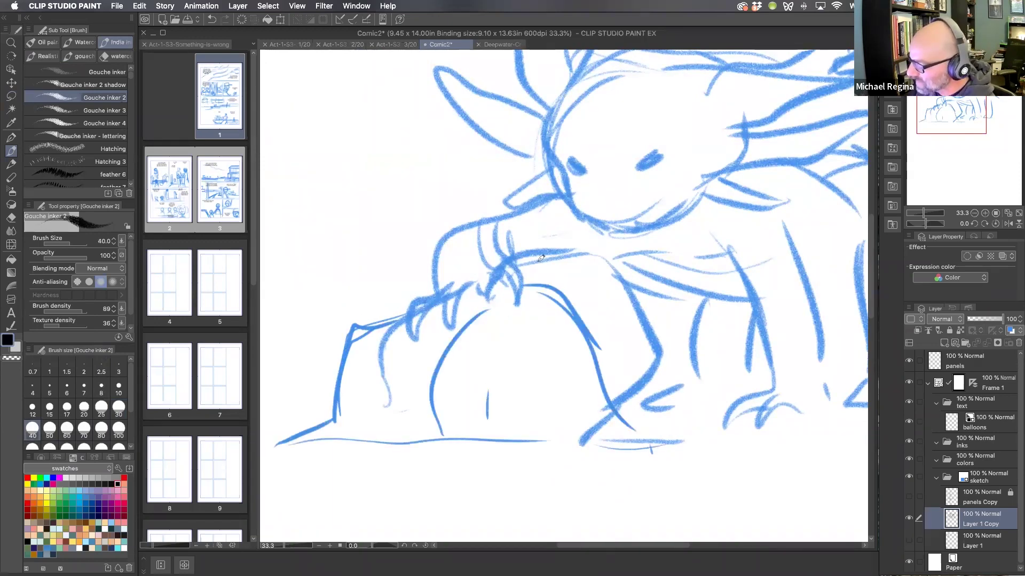
left_click_drag(487, 270, 477, 316)
mouse_move(455, 277)
left_mouse_down()
mouse_move(443, 323)
mouse_move(469, 317)
mouse_move(412, 368)
left_mouse_up()
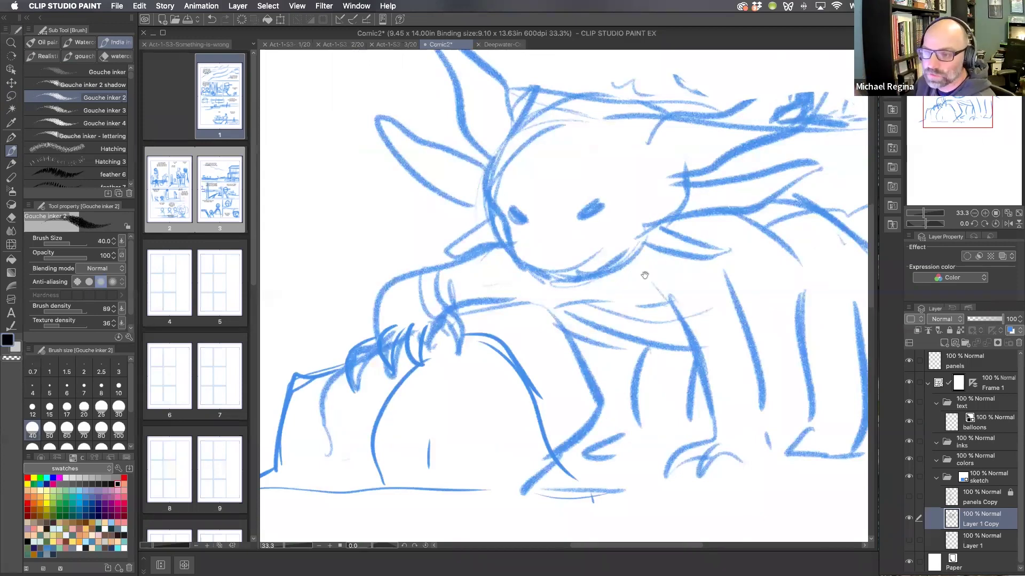
Refine the enlarged creature's gills on both sides of the head with frilled edges and a pointed upper tip.
left_click_drag(654, 325, 605, 389)
scroll(604, 389, "down", 1)
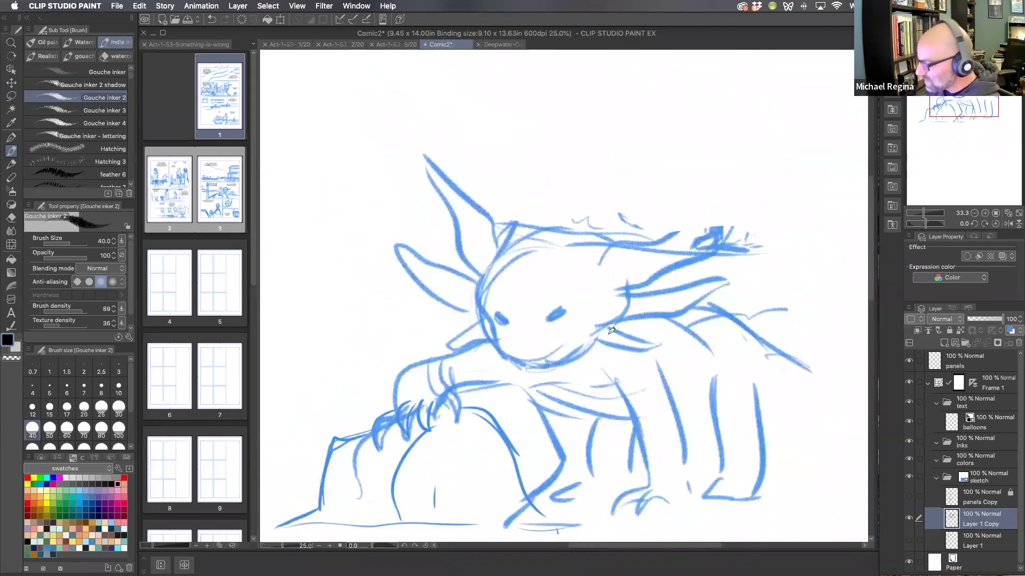
left_click_drag(602, 277, 538, 220)
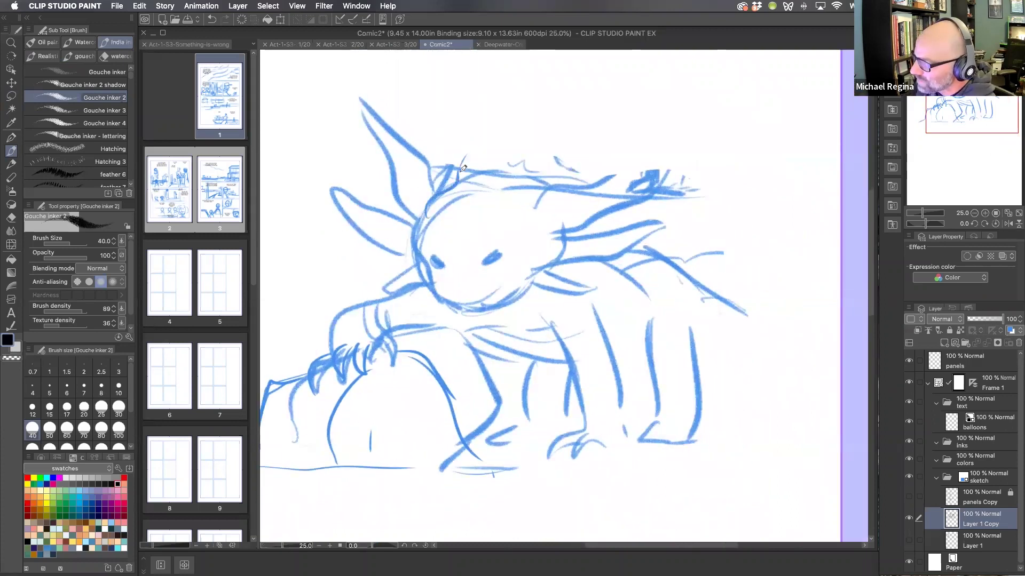
left_click_drag(427, 164, 435, 193)
mouse_move(371, 114)
left_mouse_down()
mouse_move(411, 204)
mouse_move(409, 196)
left_mouse_up()
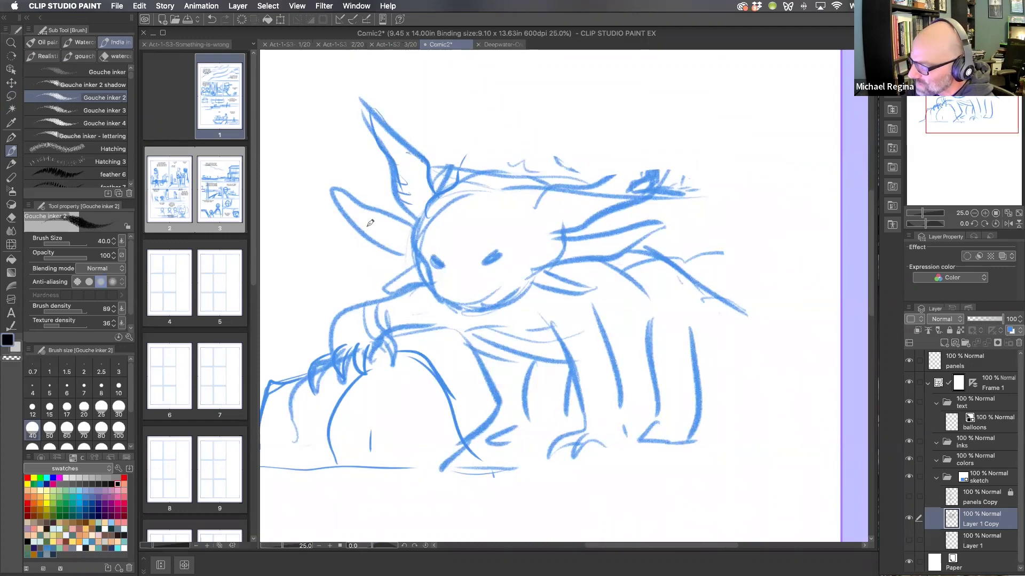
left_click_drag(372, 268, 425, 271)
left_click_drag(538, 199, 619, 169)
mouse_move(636, 163)
left_mouse_down()
mouse_move(674, 142)
mouse_move(652, 197)
mouse_move(606, 214)
left_mouse_up()
left_click_drag(550, 202, 568, 186)
mouse_move(560, 227)
left_mouse_down()
mouse_move(663, 187)
mouse_move(633, 180)
left_mouse_up()
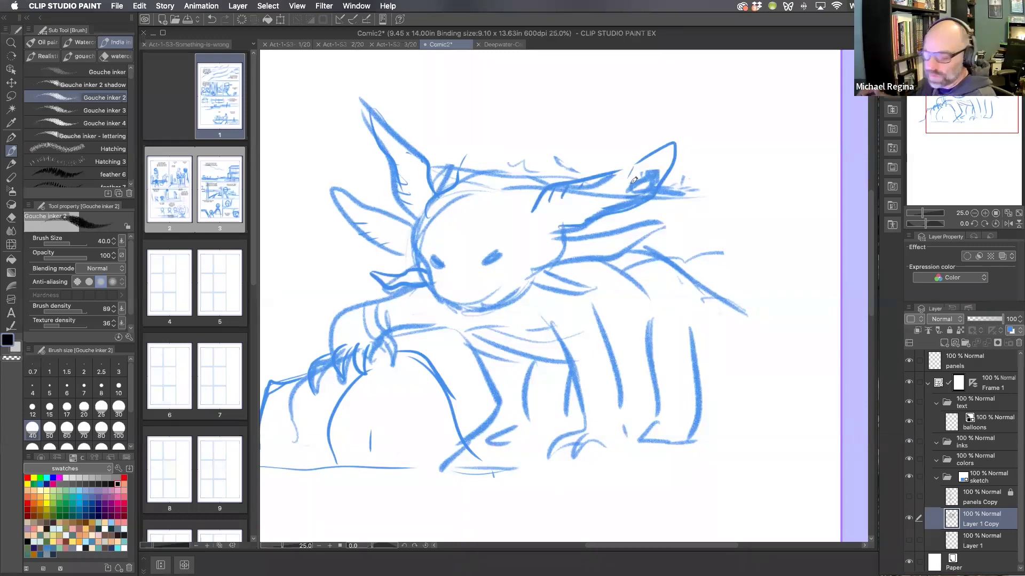
Redraw the top of the creature's head and extend its tail to the page border with two long curved lines.
left_click_drag(443, 189, 526, 176)
mouse_move(677, 258)
left_mouse_down()
mouse_move(755, 296)
mouse_move(840, 315)
left_mouse_up()
mouse_move(709, 384)
left_mouse_down()
mouse_move(724, 396)
mouse_move(840, 400)
left_mouse_up()
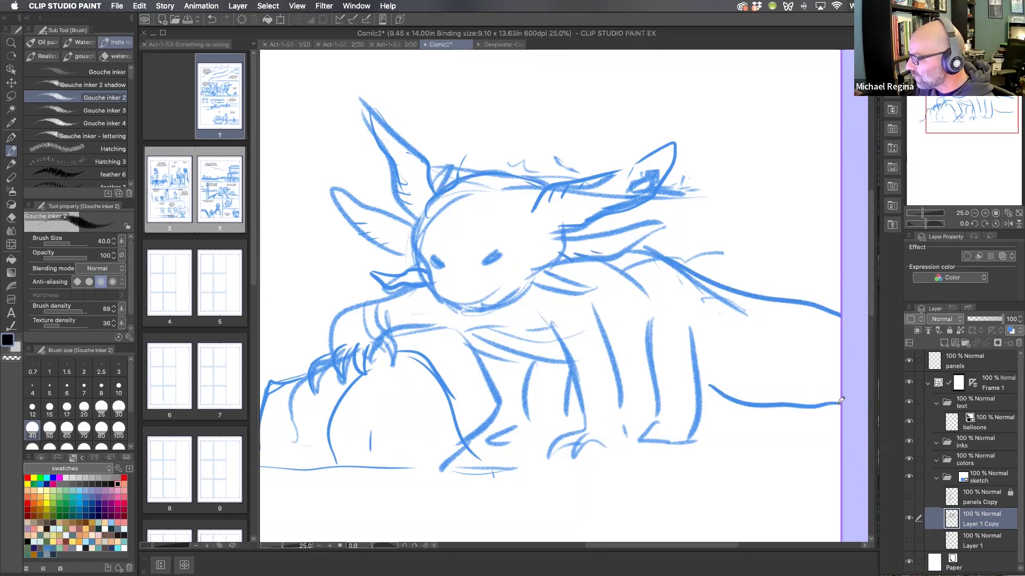
Inspect the creature drawing with the canvas view rotated to -90 degrees and zoomed out to 12.5%.
left_click_drag(728, 429, 691, 441)
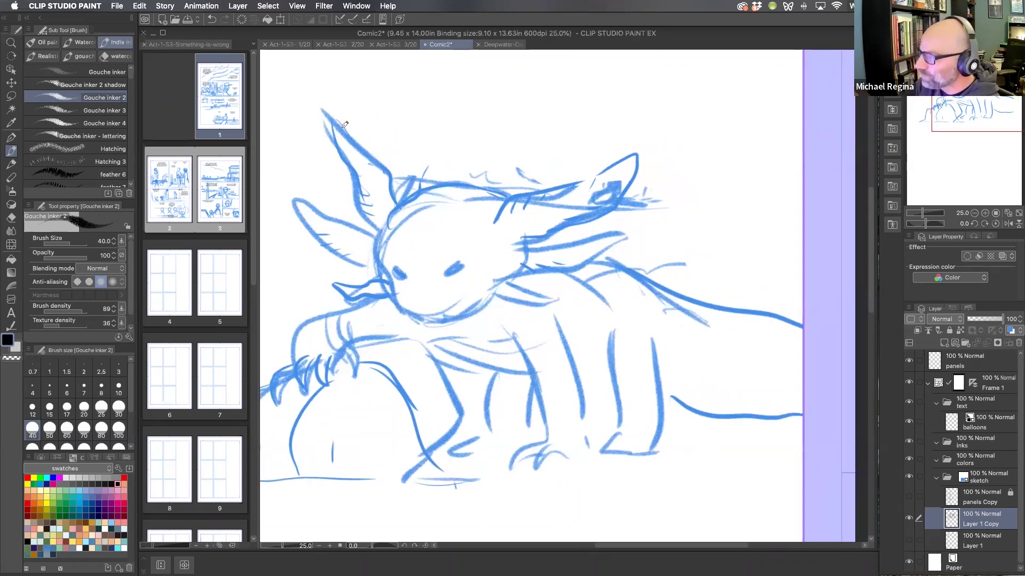
left_click(984, 223)
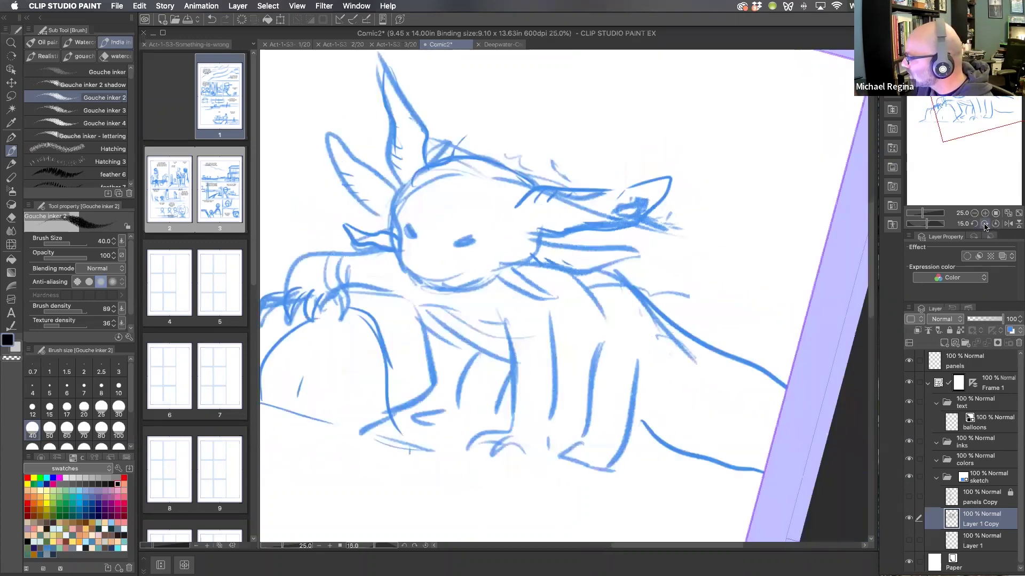
left_click(984, 223)
left_click(983, 224)
left_click(975, 224)
left_click(976, 224)
left_click(975, 223)
left_click(976, 224)
left_click(975, 224)
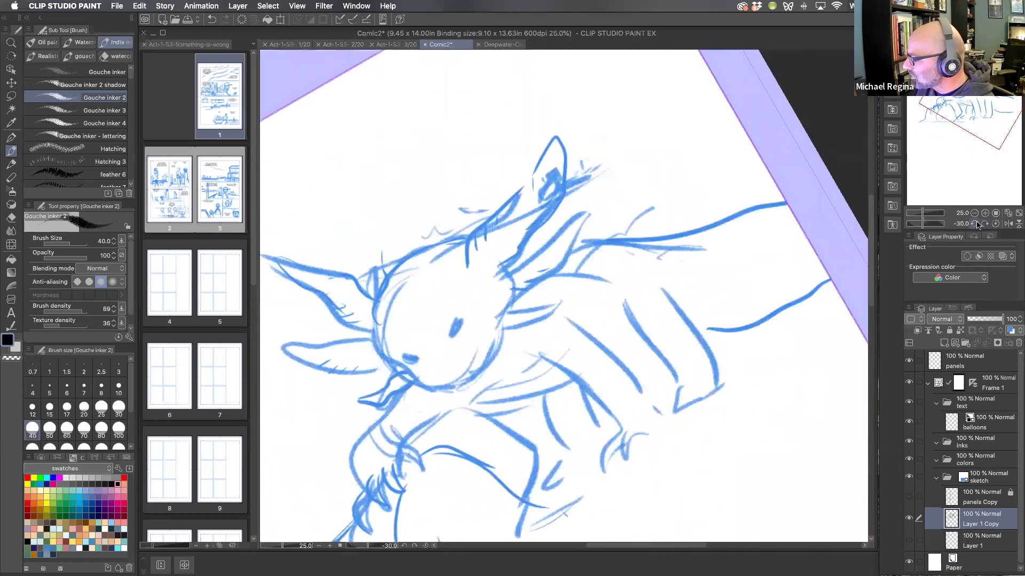
left_click(975, 224)
double_click(975, 223)
left_click(975, 224)
left_click(975, 223)
left_click(983, 224)
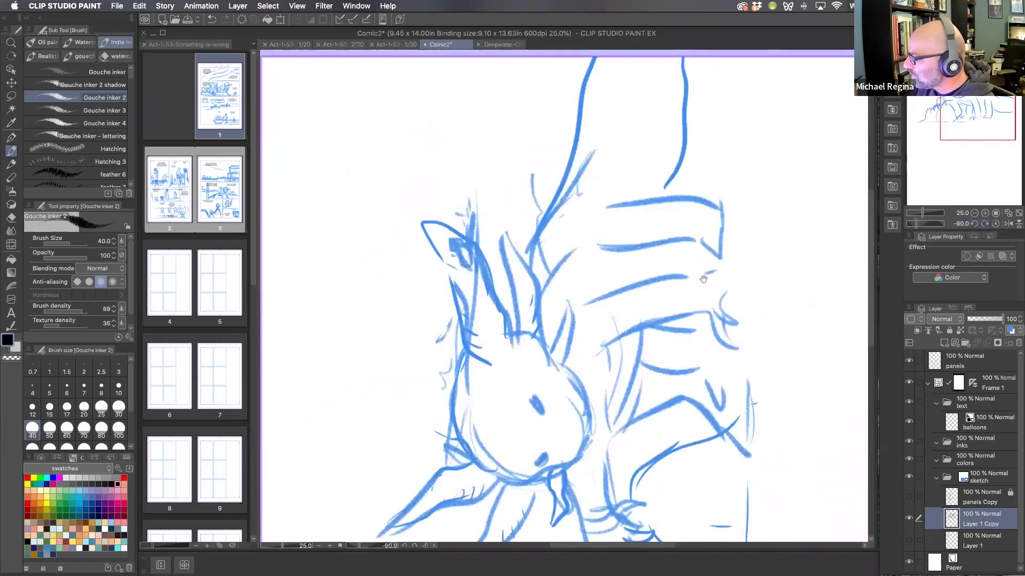
left_click_drag(690, 299, 633, 193)
scroll(635, 190, "down", 2)
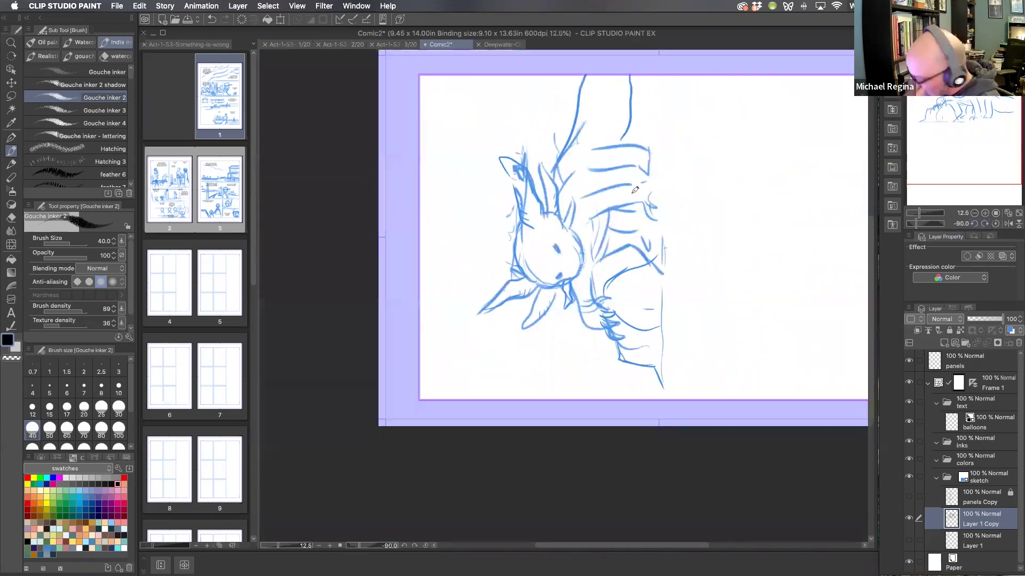
Rotate the creature drawing on Layer 1 Copy clockwise until it stands upright in the rotated view, reposition it inside the frame and enlarge it slightly.
key("super+t")
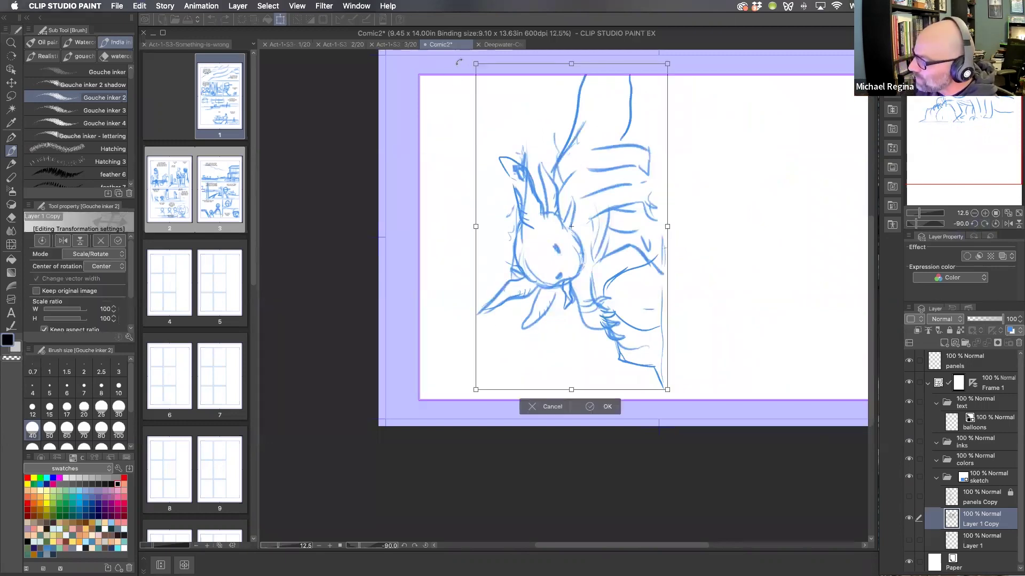
mouse_move(518, 47)
left_mouse_down()
mouse_move(727, 126)
mouse_move(731, 165)
left_mouse_up()
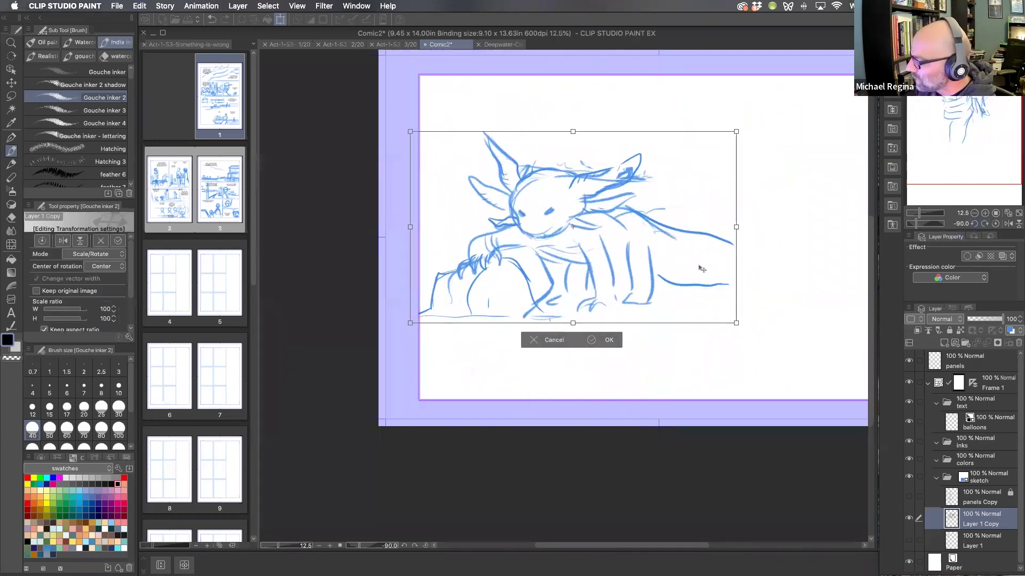
left_click_drag(690, 304, 725, 343)
key("Return")
key("super+t")
mouse_move(778, 174)
left_mouse_down()
mouse_move(844, 140)
mouse_move(769, 161)
mouse_move(831, 125)
left_mouse_up()
left_click(680, 370)
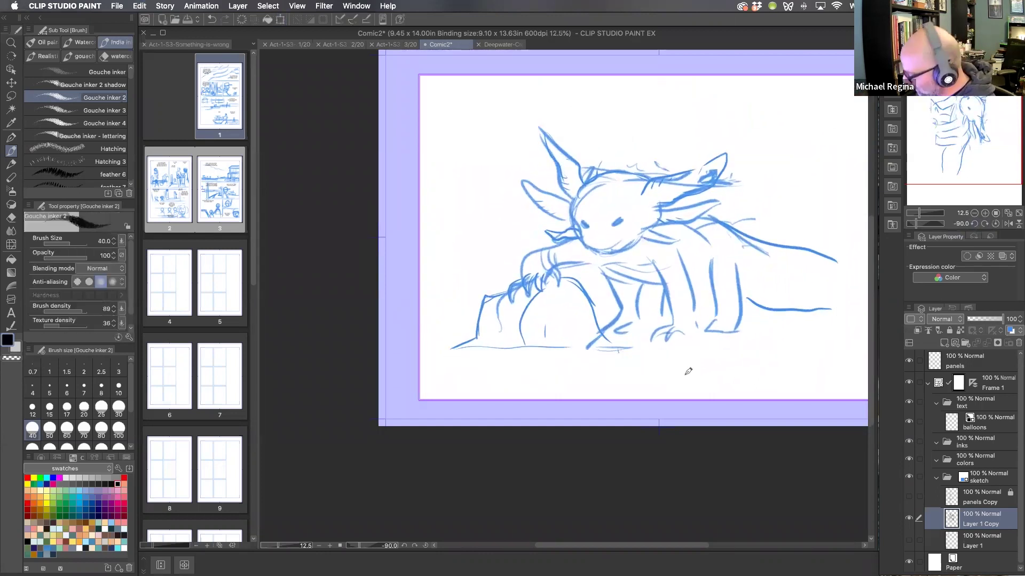
Lower the opacity of Layer 1 Copy to 36% and make the balloons layer active for inking over it.
left_click(990, 542)
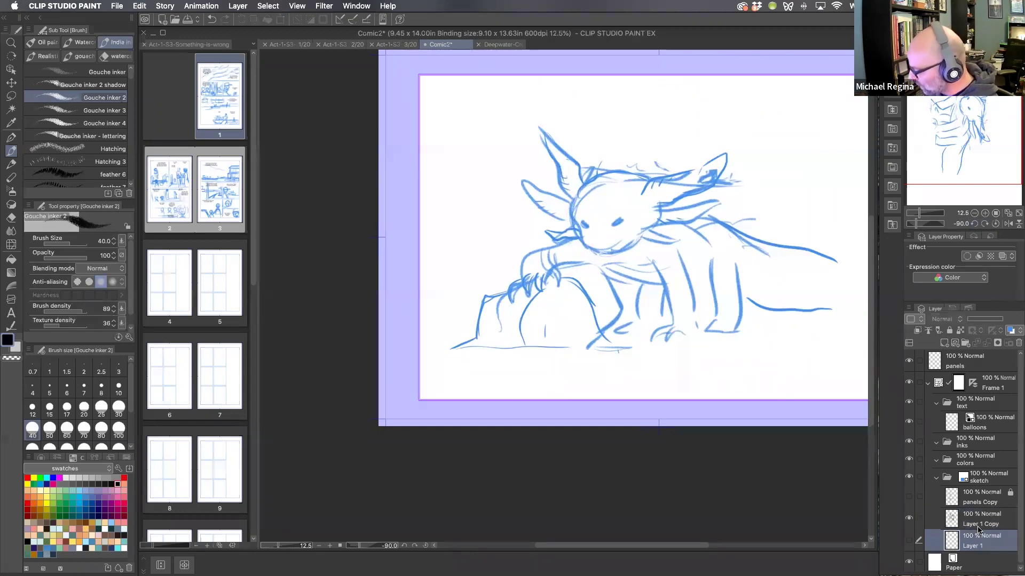
left_click(976, 516)
left_click_drag(996, 319, 980, 319)
left_click(964, 431)
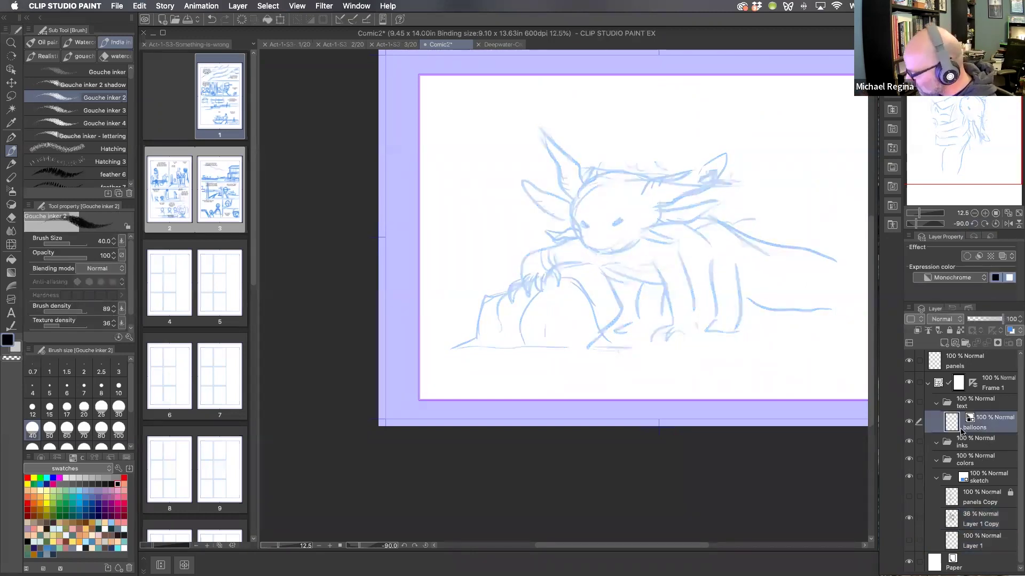
Ink the creature's clawed hand gripping the rock and the forearm in black with Gouche inker 2.
key("super+plus")
mouse_move(546, 301)
left_mouse_down()
mouse_move(615, 405)
mouse_move(523, 403)
left_mouse_up()
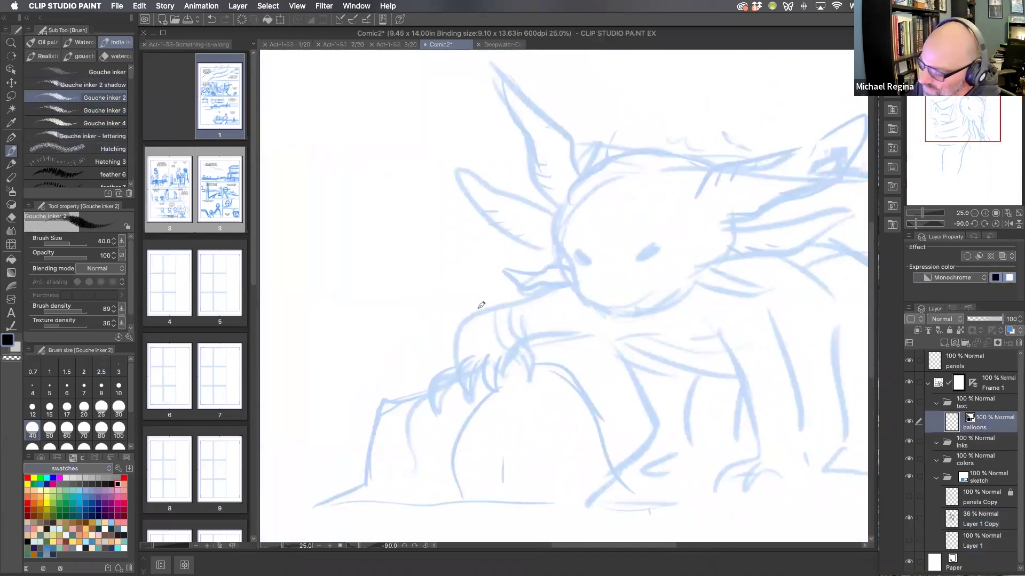
mouse_move(452, 364)
left_mouse_down()
mouse_move(434, 389)
mouse_move(446, 396)
mouse_move(470, 358)
mouse_move(457, 384)
mouse_move(466, 402)
left_mouse_up()
mouse_move(467, 403)
left_mouse_down()
mouse_move(460, 360)
mouse_move(488, 346)
mouse_move(463, 354)
mouse_move(460, 331)
mouse_move(481, 310)
mouse_move(535, 300)
left_mouse_up()
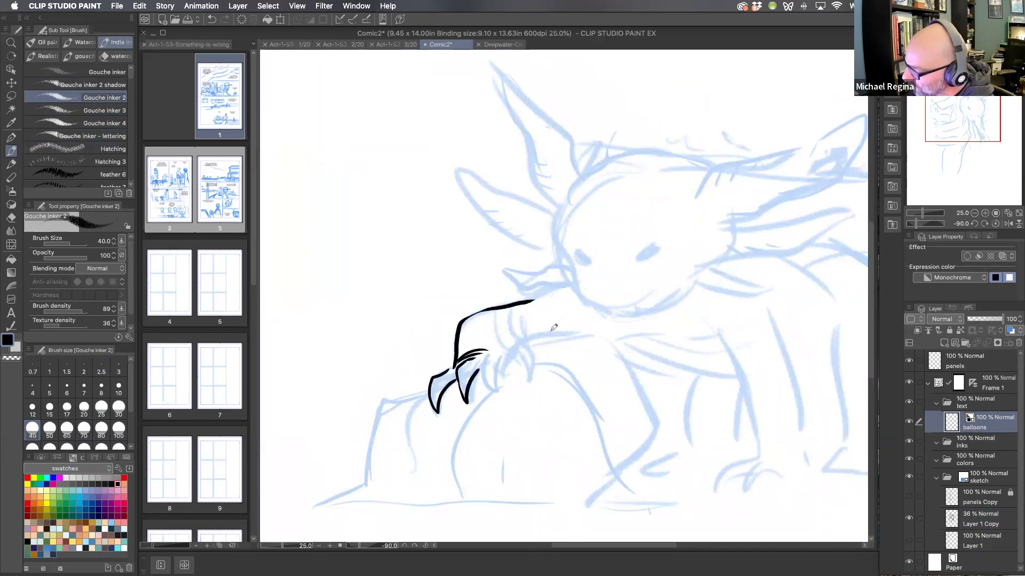
left_click_drag(486, 365, 483, 392)
left_click_drag(497, 367, 493, 393)
mouse_move(500, 350)
left_mouse_down()
mouse_move(546, 365)
mouse_move(538, 365)
mouse_move(574, 345)
mouse_move(535, 327)
mouse_move(462, 320)
mouse_move(546, 321)
left_mouse_up()
Ink the underside of the reaching arm, the chest line and the near front leg with its clawed foot.
mouse_move(467, 328)
left_mouse_down()
mouse_move(571, 319)
mouse_move(603, 402)
mouse_move(597, 435)
left_mouse_up()
mouse_move(611, 291)
left_mouse_down()
mouse_move(654, 395)
mouse_move(647, 434)
mouse_move(568, 449)
mouse_move(551, 470)
mouse_move(596, 459)
left_mouse_up()
left_click_drag(602, 459, 609, 459)
left_click_drag(636, 328, 664, 346)
Ink the creature's two small eyes, the head contour, a short mouth line and the three wavy gills on the head's rock side.
left_click_drag(518, 247, 526, 241)
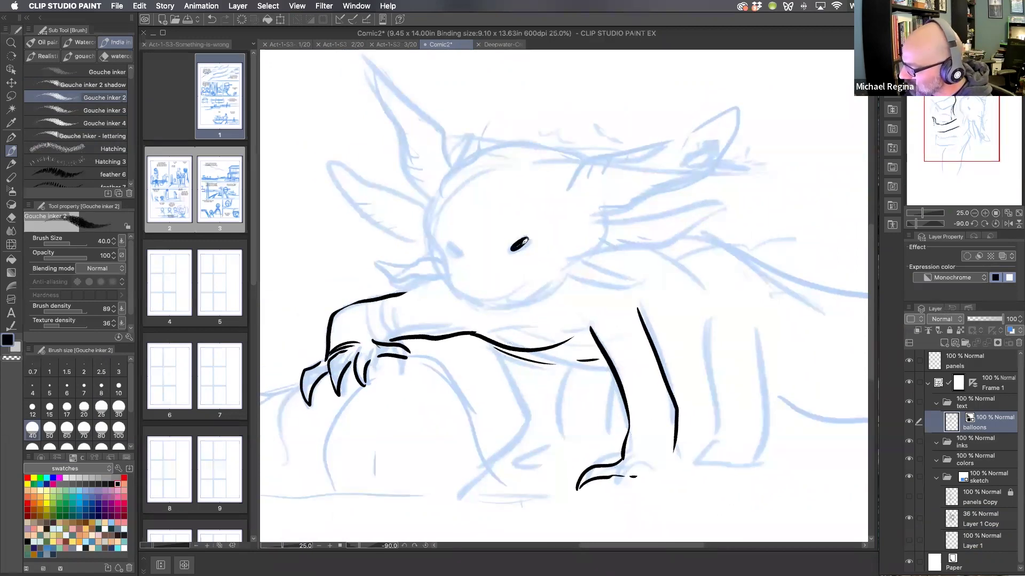
mouse_move(455, 246)
left_mouse_down()
mouse_move(431, 204)
mouse_move(455, 167)
mouse_move(485, 151)
left_mouse_up()
mouse_move(431, 235)
left_mouse_down()
mouse_move(480, 304)
mouse_move(509, 304)
mouse_move(566, 276)
left_mouse_up()
left_click_drag(483, 292, 518, 291)
left_click_drag(575, 267, 593, 283)
mouse_move(456, 203)
left_mouse_down()
mouse_move(420, 171)
mouse_move(394, 75)
mouse_move(442, 104)
mouse_move(462, 169)
mouse_move(412, 215)
mouse_move(349, 166)
mouse_move(357, 208)
mouse_move(443, 257)
mouse_move(385, 271)
mouse_move(422, 293)
mouse_move(464, 293)
left_mouse_up()
left_click_drag(635, 299, 613, 325)
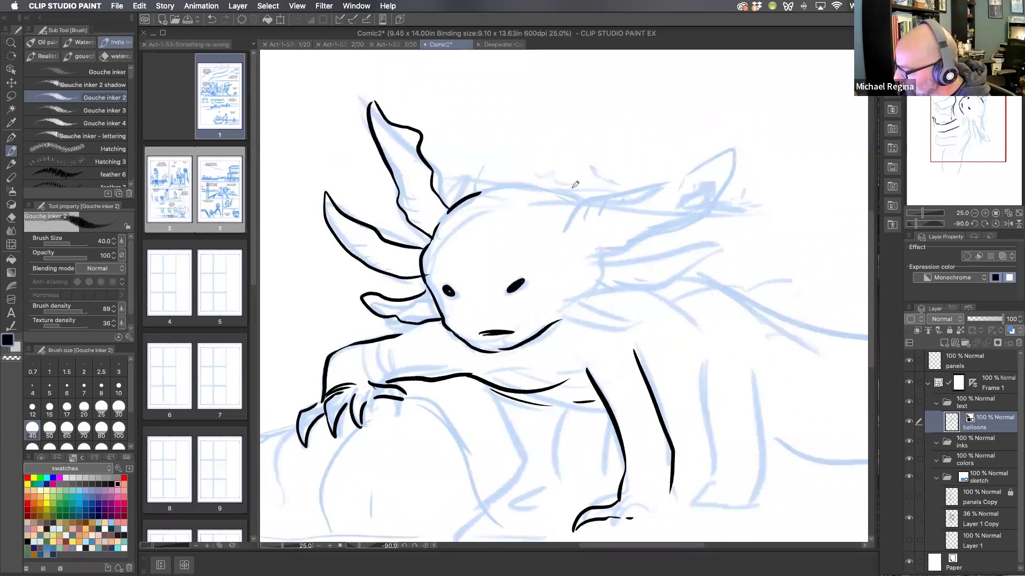
Turn the mouth into an open grin with jagged pointed teeth and fill the gaps between them black.
mouse_move(491, 333)
left_mouse_down()
mouse_move(475, 331)
mouse_move(508, 332)
mouse_move(479, 326)
mouse_move(523, 314)
mouse_move(490, 345)
mouse_move(470, 335)
mouse_move(503, 335)
mouse_move(491, 334)
left_mouse_up()
left_click_drag(477, 319, 487, 332)
left_click_drag(493, 319, 511, 331)
left_click_drag(523, 316, 519, 324)
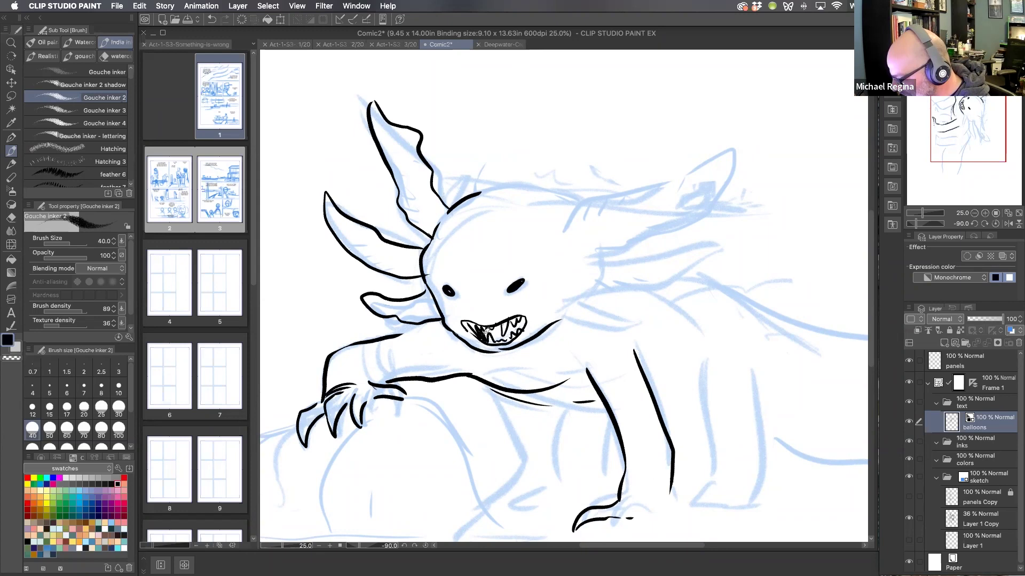
left_click_drag(506, 318, 498, 337)
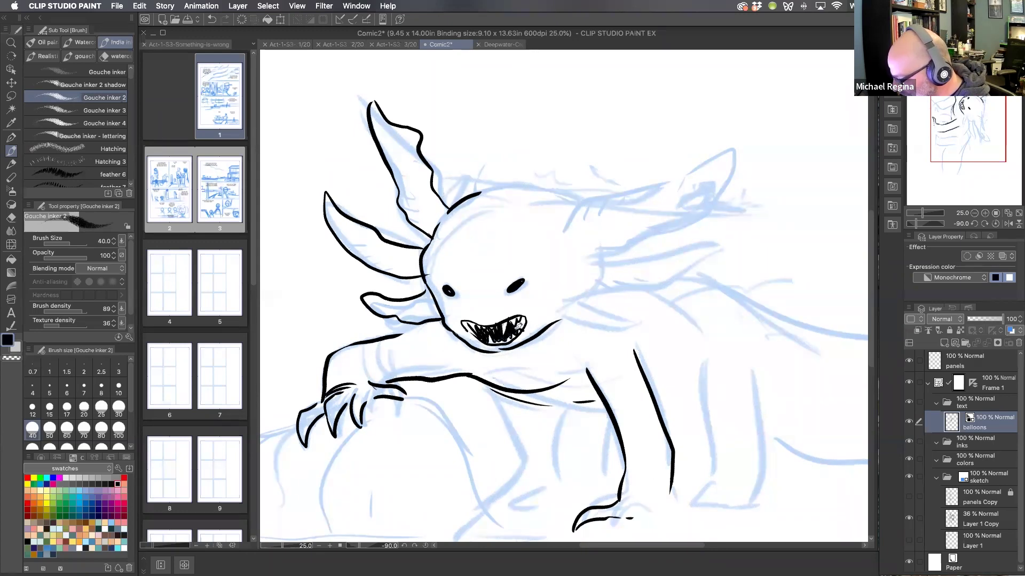
Finish the jaw line and ink the three long overlapping gills on the tail side of the head.
mouse_move(525, 318)
left_mouse_down()
mouse_move(527, 327)
mouse_move(573, 298)
mouse_move(651, 308)
left_mouse_up()
scroll(566, 283, "right", 2)
mouse_move(553, 279)
left_mouse_down()
mouse_move(654, 276)
mouse_move(648, 306)
left_mouse_up()
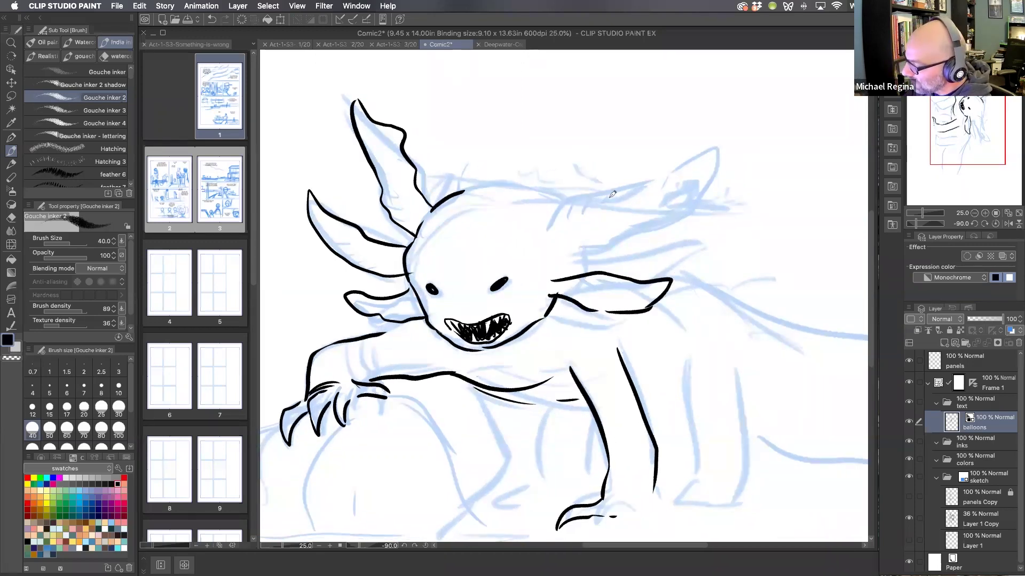
left_click_drag(553, 267, 692, 254)
mouse_move(552, 247)
left_mouse_down()
mouse_move(616, 221)
mouse_move(714, 208)
mouse_move(691, 247)
left_mouse_up()
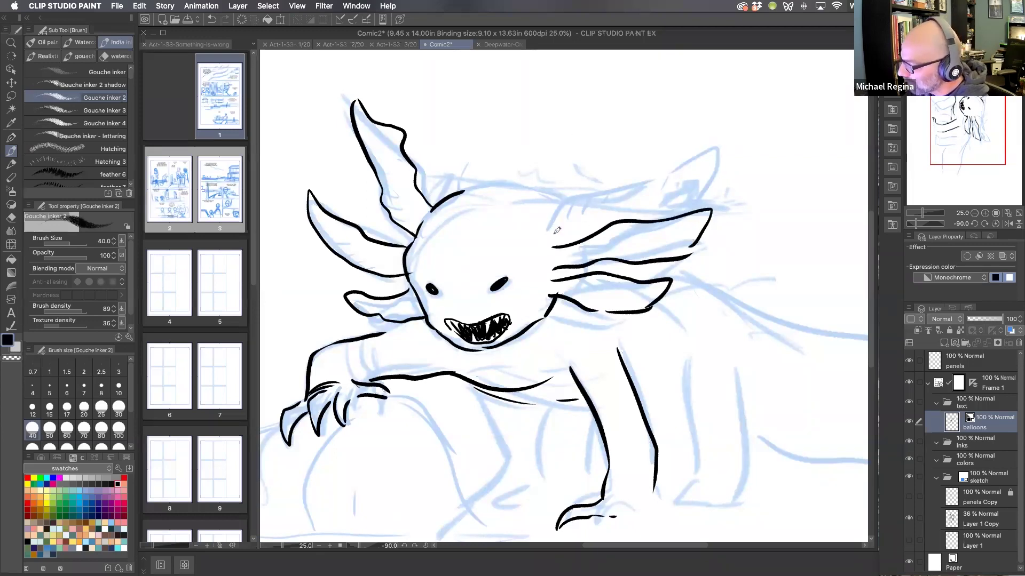
mouse_move(551, 235)
left_mouse_down()
mouse_move(713, 171)
mouse_move(557, 198)
mouse_move(637, 142)
mouse_move(700, 154)
mouse_move(707, 178)
left_mouse_up()
key("super+z")
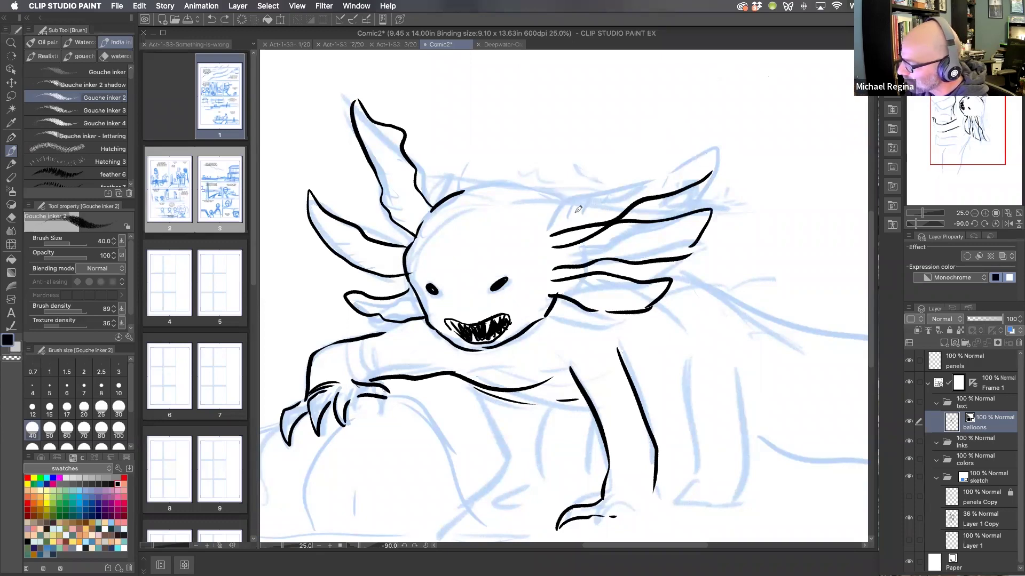
mouse_move(544, 227)
left_mouse_down()
mouse_move(721, 130)
mouse_move(692, 191)
left_mouse_up()
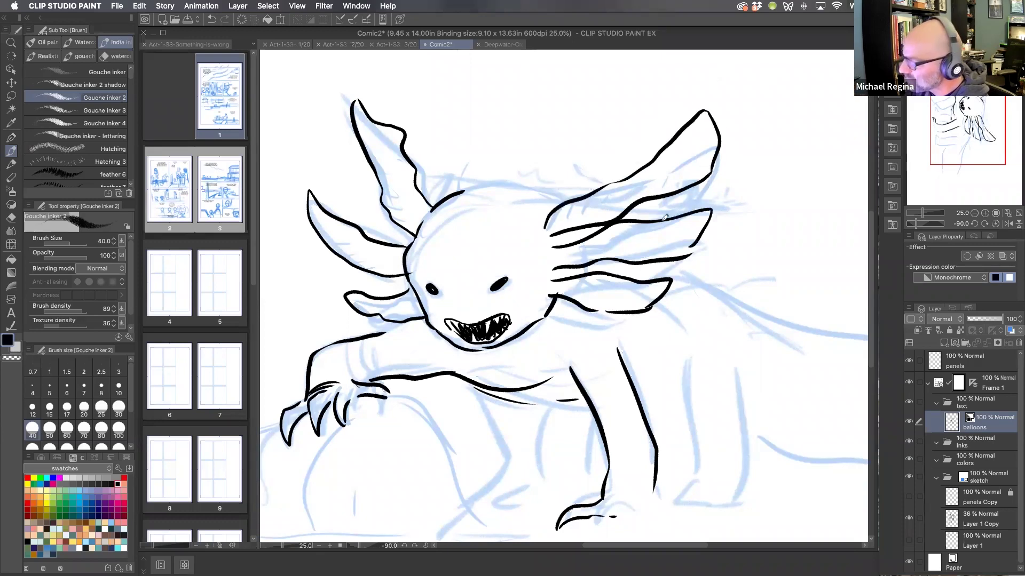
left_click_drag(623, 275, 626, 285)
left_click_drag(575, 213, 586, 227)
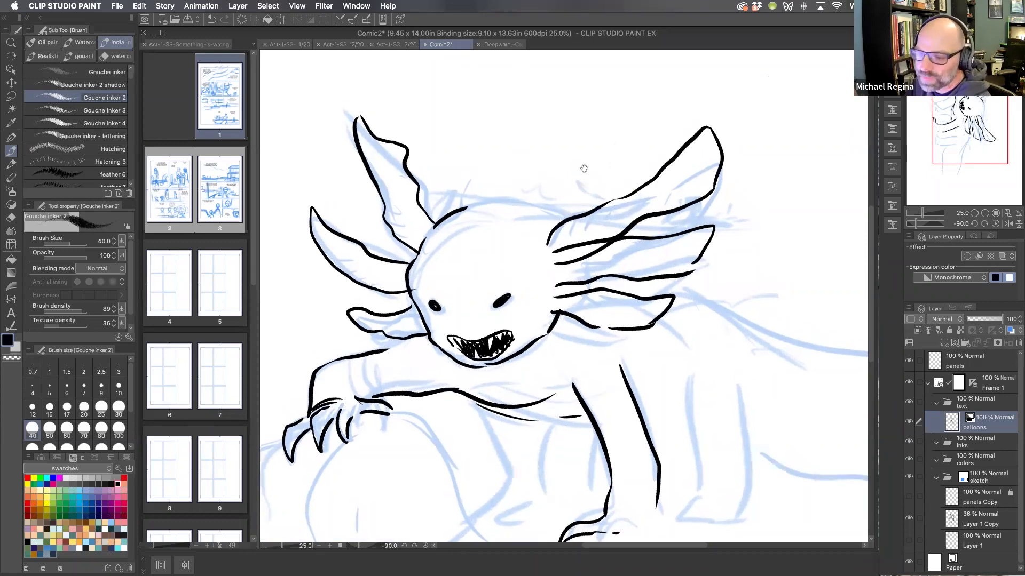
Ink the top of the creature's head and the sloping back line behind the gills.
left_click_drag(583, 167, 575, 159)
mouse_move(477, 209)
left_mouse_down()
mouse_move(563, 213)
mouse_move(556, 244)
left_mouse_up()
mouse_move(637, 226)
left_mouse_down()
mouse_move(565, 164)
mouse_move(629, 235)
mouse_move(736, 303)
mouse_move(653, 146)
left_mouse_up()
Add elbow creases to the near front leg and ink the bent far leg and its foot beneath the chest.
mouse_move(528, 253)
left_mouse_down()
mouse_move(573, 294)
mouse_move(551, 285)
left_mouse_up()
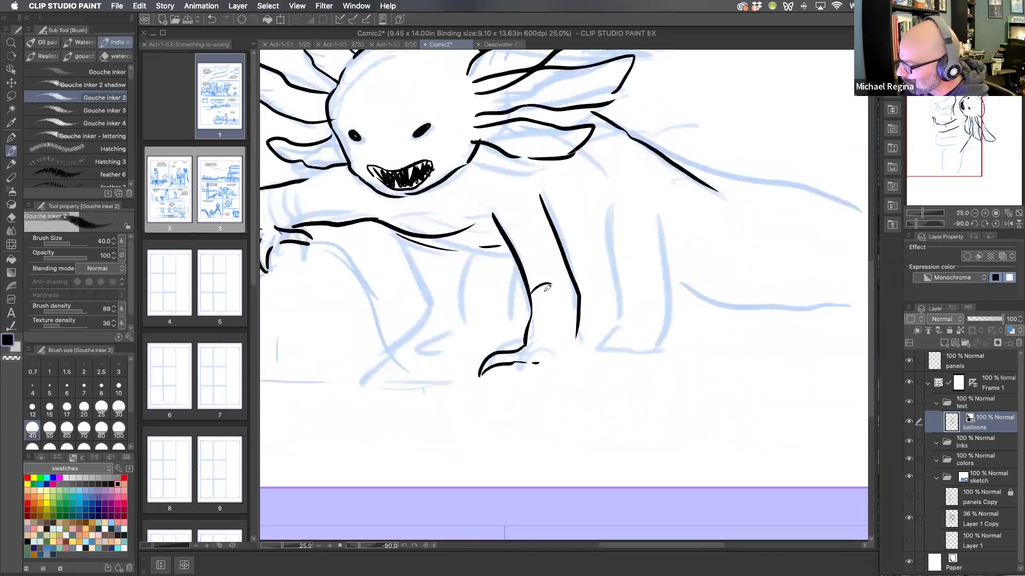
mouse_move(456, 249)
left_mouse_down()
mouse_move(515, 271)
mouse_move(468, 337)
left_mouse_up()
left_click_drag(517, 286, 498, 330)
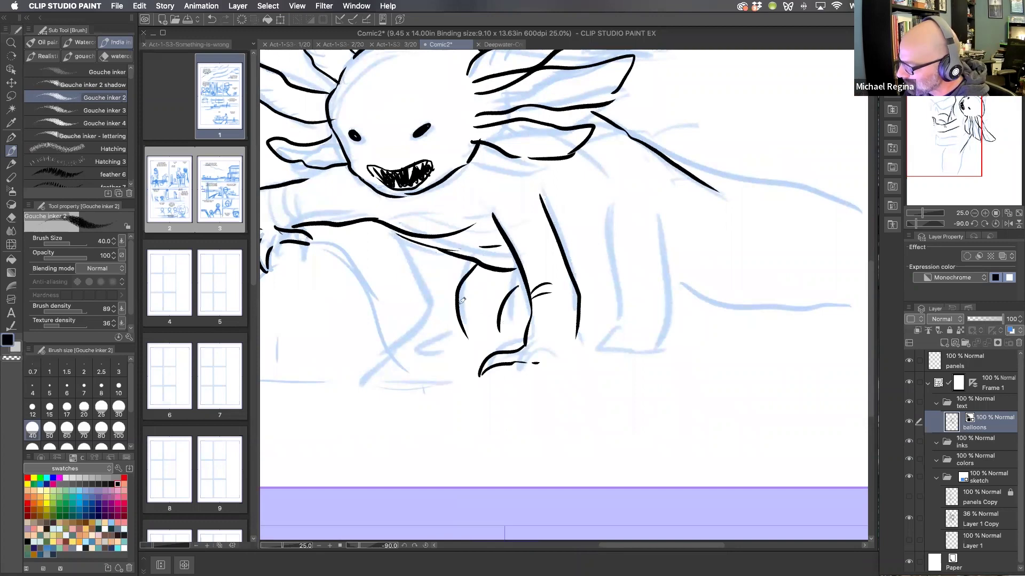
mouse_move(462, 296)
left_mouse_down()
mouse_move(478, 324)
mouse_move(429, 355)
mouse_move(469, 350)
mouse_move(459, 357)
left_mouse_up()
left_click_drag(465, 354, 513, 341)
Ink both sides of the hind leg, its flat foot and a short belly line toward the front leg.
left_click_drag(614, 282, 572, 294)
left_click_drag(568, 218, 572, 349)
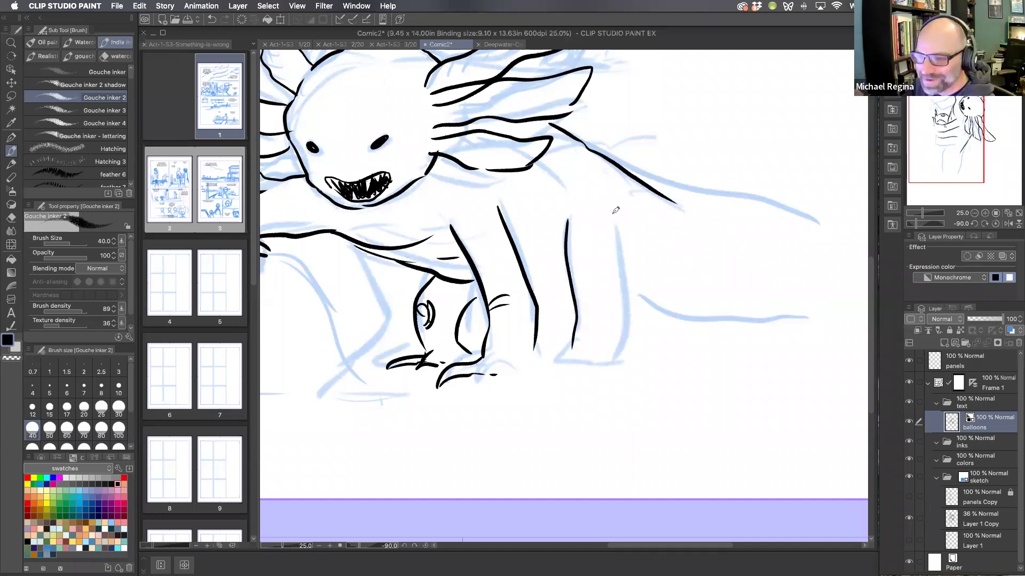
left_click_drag(606, 323, 592, 319)
left_click_drag(607, 229, 610, 360)
mouse_move(558, 332)
left_mouse_down()
mouse_move(555, 344)
mouse_move(584, 364)
mouse_move(609, 362)
left_mouse_up()
left_click_drag(528, 295, 555, 296)
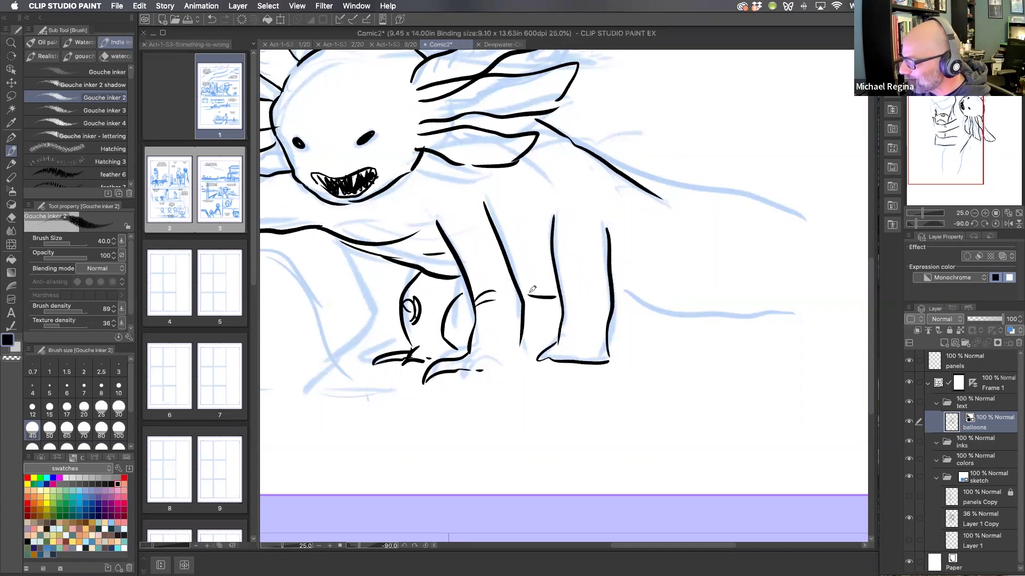
Add short crease strokes at the shoulder and armpit of the near front leg.
left_click_drag(489, 188, 494, 216)
left_click_drag(496, 201, 500, 230)
left_click_drag(416, 219, 443, 237)
left_click_drag(419, 233, 451, 243)
Ink the outer outline of the rock from under the clawed hand down both sides to the ground.
mouse_move(674, 268)
left_mouse_down()
mouse_move(814, 336)
mouse_move(763, 335)
left_mouse_up()
left_click_drag(639, 428, 748, 363)
mouse_move(449, 256)
left_mouse_down()
mouse_move(511, 279)
mouse_move(559, 397)
left_mouse_up()
mouse_move(334, 288)
left_mouse_down()
mouse_move(393, 295)
mouse_move(290, 400)
left_mouse_up()
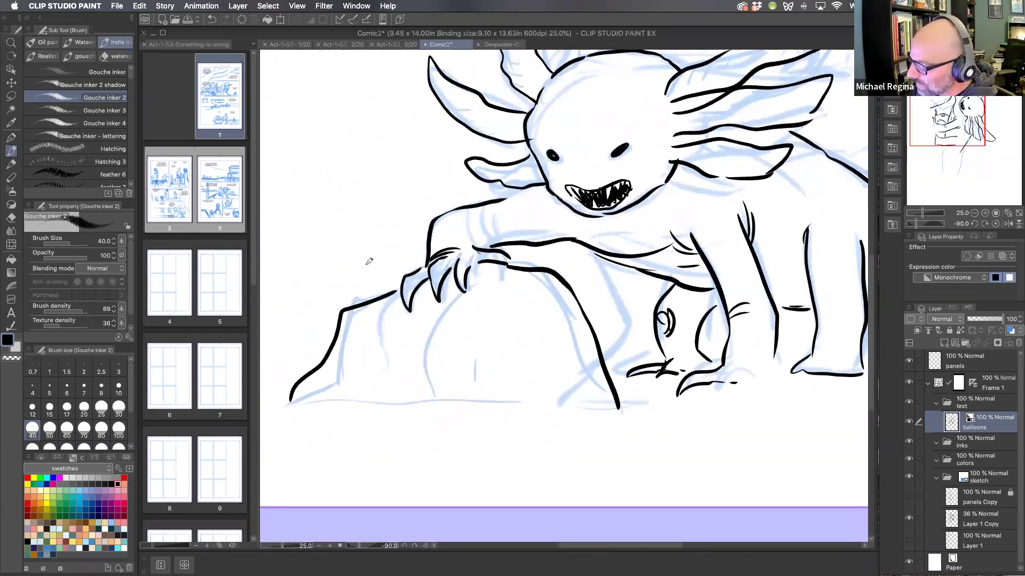
Draw a tiny human figure with raised arms and spread legs in front of the rock, with a small ground mark at its foot.
left_click_drag(432, 354, 440, 368)
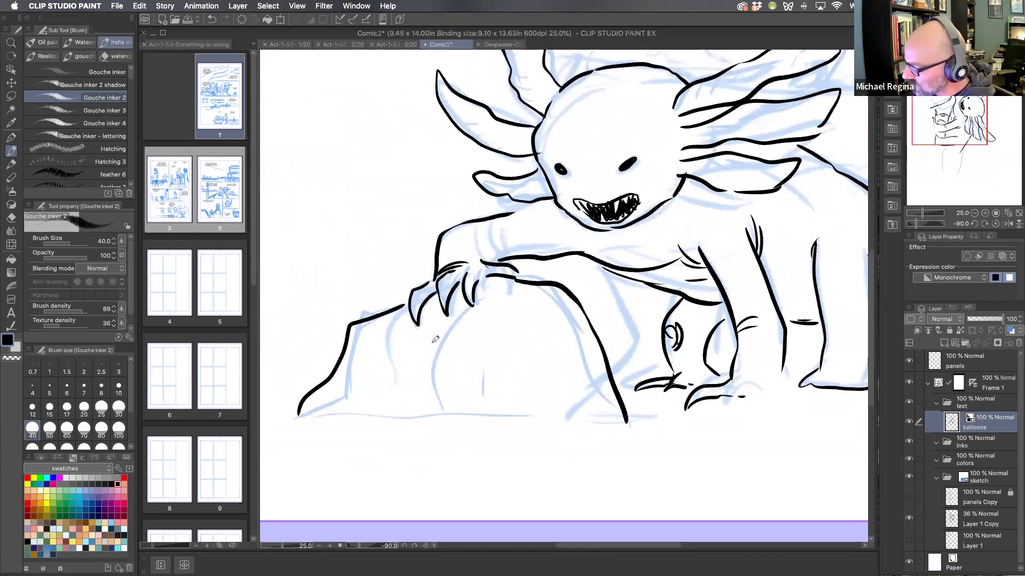
mouse_move(423, 344)
left_mouse_down()
mouse_move(441, 355)
mouse_move(427, 426)
left_mouse_up()
mouse_move(434, 388)
left_mouse_down()
mouse_move(432, 425)
mouse_move(459, 430)
left_mouse_up()
key("super+z")
key("super+z")
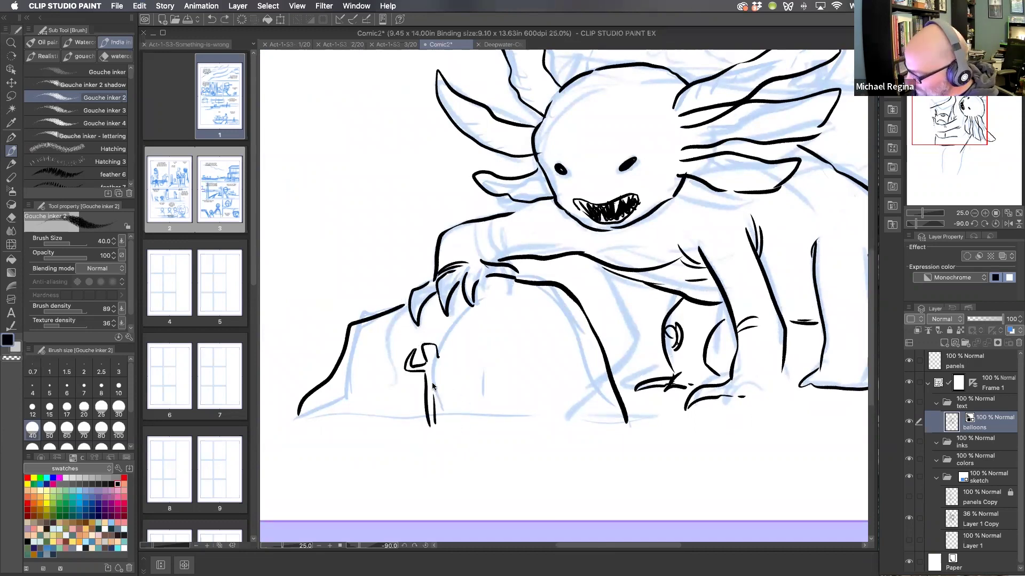
mouse_move(426, 369)
left_mouse_down()
mouse_move(452, 395)
mouse_move(433, 424)
mouse_move(467, 403)
mouse_move(474, 420)
mouse_move(451, 382)
mouse_move(475, 407)
left_mouse_up()
mouse_move(452, 369)
left_mouse_down()
mouse_move(459, 344)
mouse_move(440, 359)
left_mouse_up()
left_click_drag(422, 418, 423, 407)
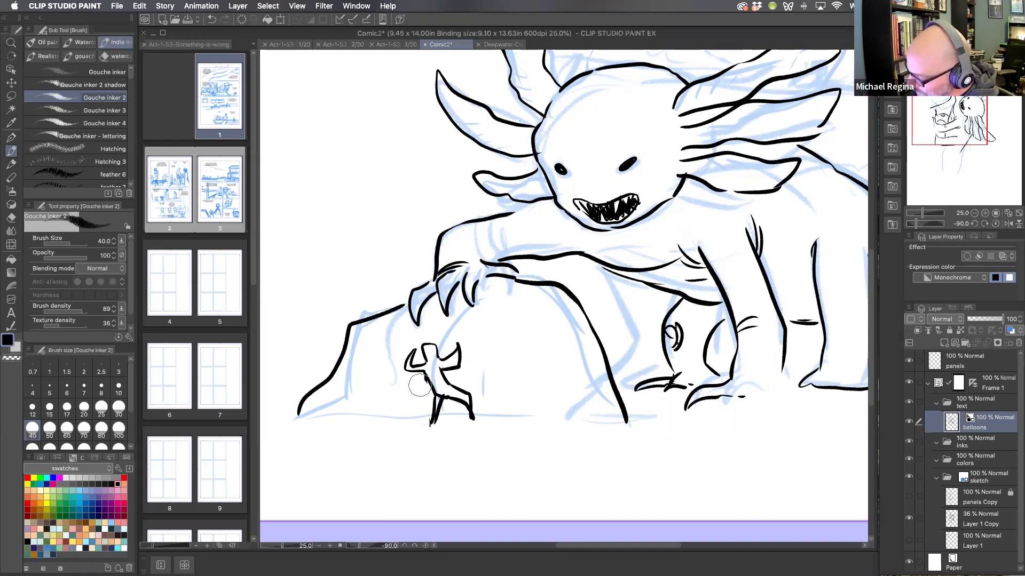
left_click_drag(474, 420, 487, 425)
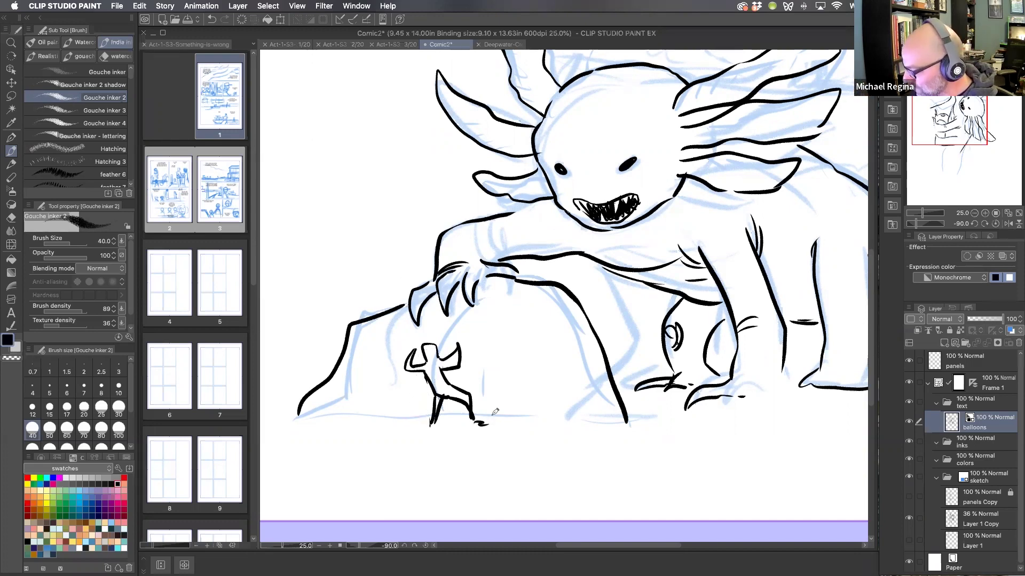
Ink the rock's base line on both sides of the tiny figure and add inner contour lines to the rock.
left_click_drag(301, 415, 373, 414)
left_click_drag(492, 412, 608, 409)
mouse_move(555, 291)
left_mouse_down()
mouse_move(494, 326)
mouse_move(476, 355)
left_mouse_up()
left_click_drag(336, 374, 327, 408)
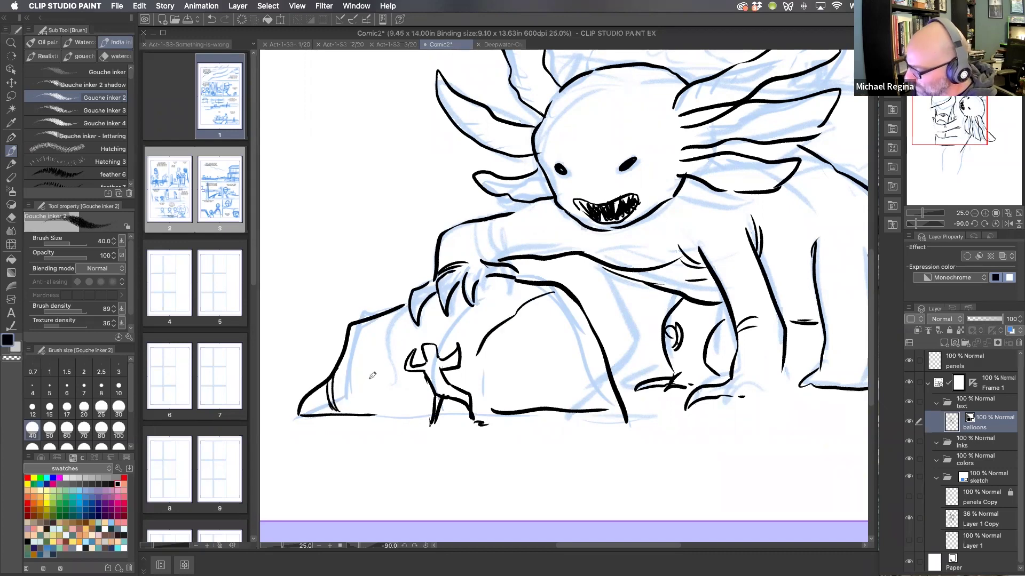
Ink the creature's back and long tail out to the page border, and add ground lines under the body and beside the rock.
left_click_drag(695, 414, 551, 452)
scroll(734, 491, "down", 2)
left_click_drag(689, 320, 590, 224)
left_click_drag(631, 345, 756, 365)
left_click_drag(639, 322, 742, 351)
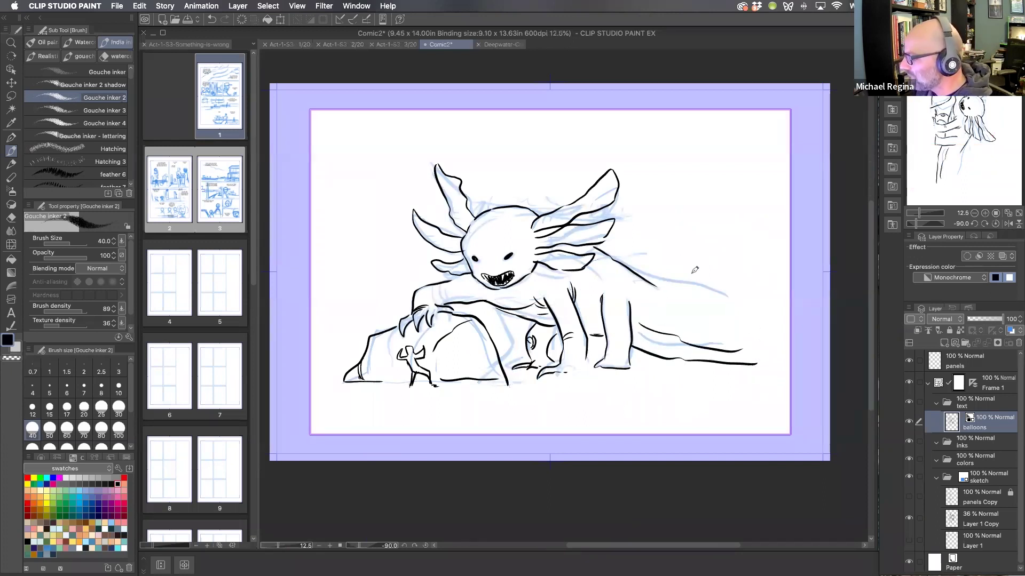
left_click_drag(657, 282, 806, 305)
left_click_drag(757, 365, 790, 362)
left_click_drag(536, 376, 746, 374)
mouse_move(310, 367)
left_mouse_down()
mouse_move(345, 366)
mouse_move(352, 354)
left_mouse_up()
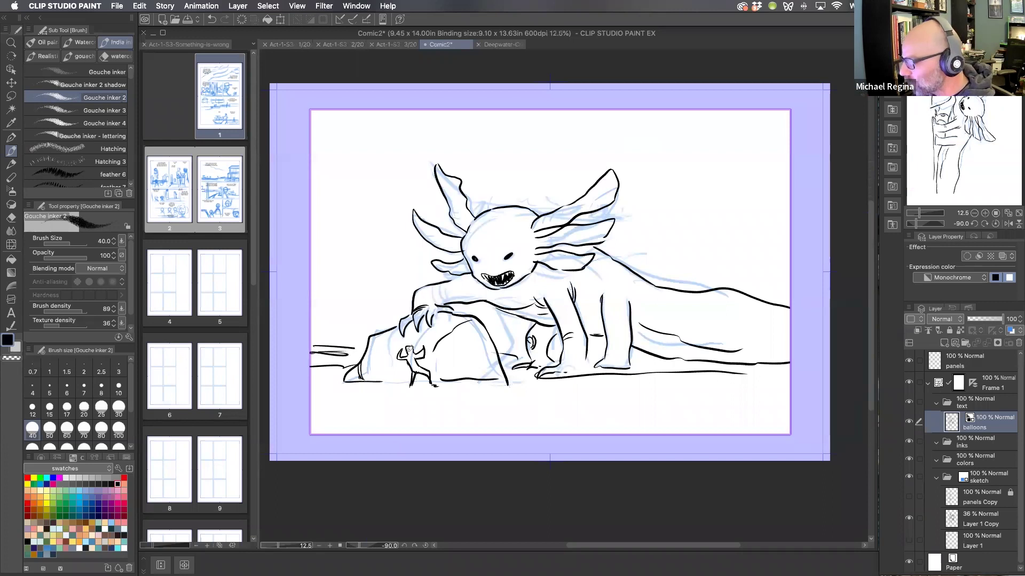
Create a new raster layer and place it directly beneath the balloons layer.
left_click(986, 517)
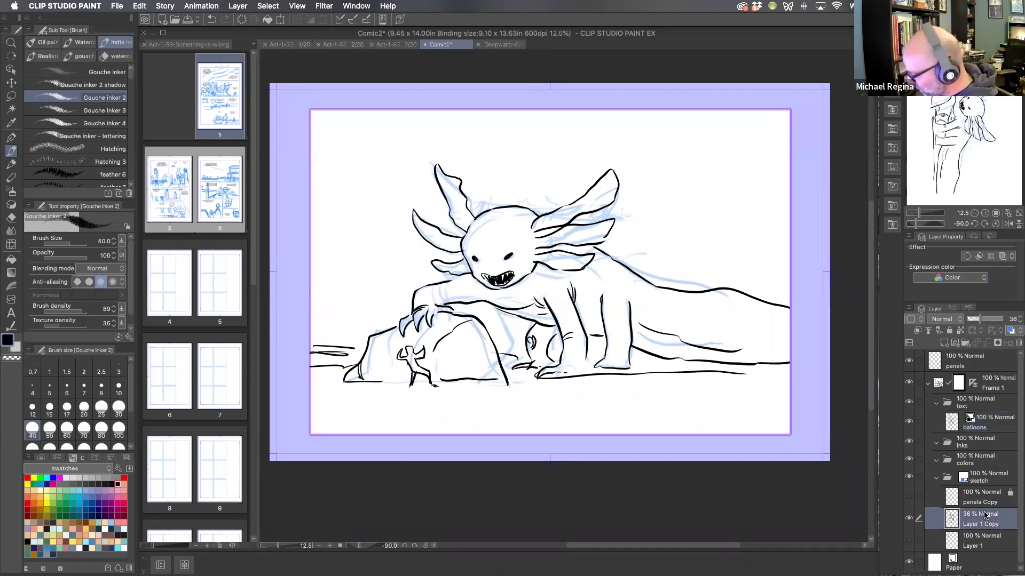
left_click(990, 424)
key("super+shift+n")
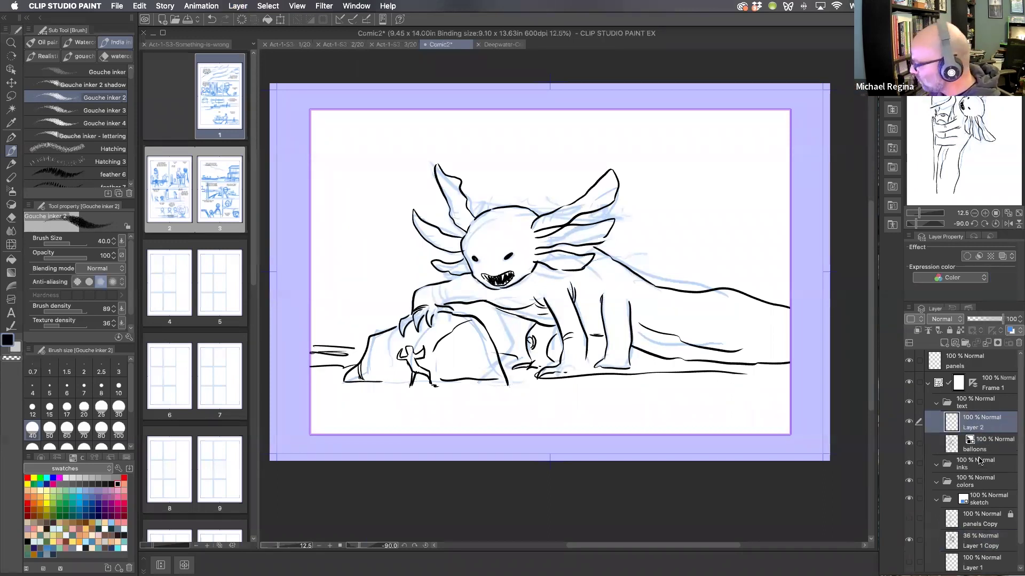
left_click_drag(991, 432, 980, 451)
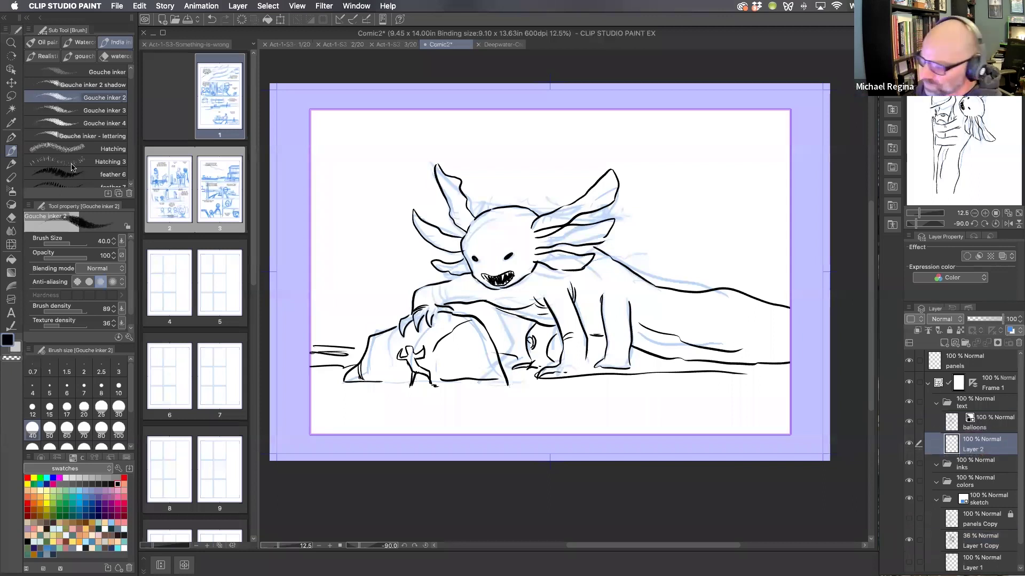
Paint the creature's head, reaching arm and torso flat orange with the Mapping pen at size 500.
left_click(13, 138)
key("bracketright")
key("bracketright")
key("bracketright")
key("bracketright")
key("bracketright")
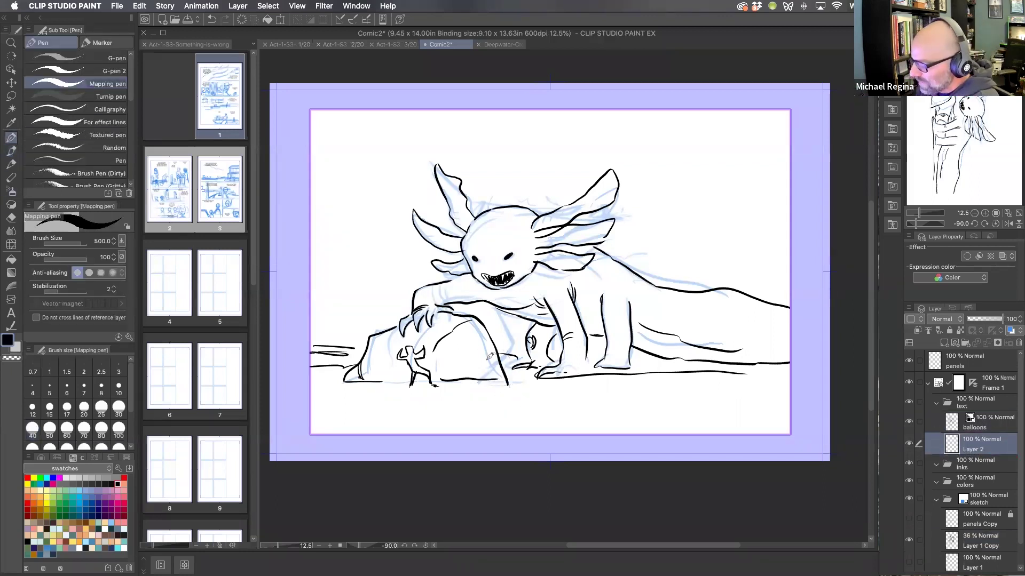
left_click(124, 484)
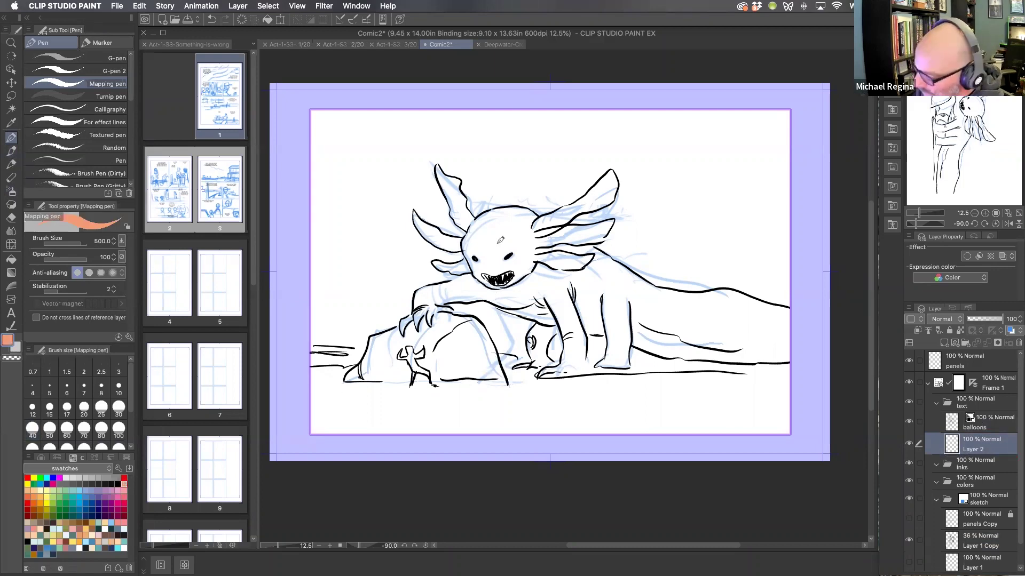
mouse_move(499, 240)
left_mouse_down()
mouse_move(481, 261)
mouse_move(486, 233)
mouse_move(472, 272)
mouse_move(480, 233)
mouse_move(515, 216)
mouse_move(522, 240)
mouse_move(483, 286)
mouse_move(419, 302)
mouse_move(505, 285)
mouse_move(565, 304)
mouse_move(587, 278)
mouse_move(538, 243)
mouse_move(583, 264)
mouse_move(622, 305)
mouse_move(603, 264)
left_mouse_up()
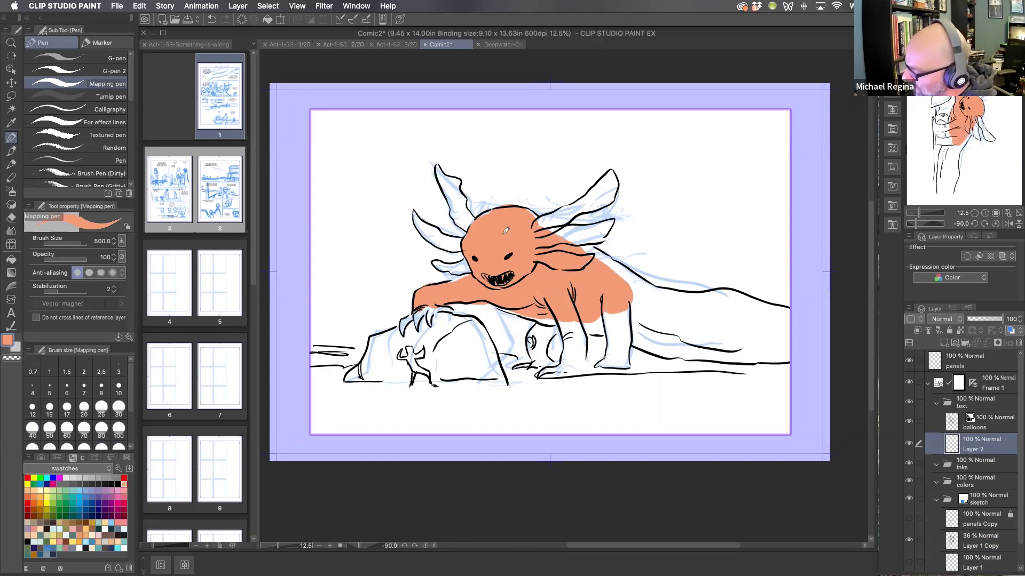
Paint the creature's front legs and hind leg flat orange, reducing the pen size to 200 for the narrower areas.
mouse_move(539, 308)
left_mouse_down()
mouse_move(534, 333)
mouse_move(541, 359)
mouse_move(535, 342)
mouse_move(549, 357)
mouse_move(552, 322)
mouse_move(531, 362)
mouse_move(520, 363)
mouse_move(571, 331)
mouse_move(565, 364)
mouse_move(548, 370)
mouse_move(576, 366)
mouse_move(576, 310)
mouse_move(570, 363)
mouse_move(578, 323)
mouse_move(579, 363)
left_mouse_up()
key("[")
key("[")
key("[")
key("[")
mouse_move(594, 325)
left_mouse_down()
mouse_move(625, 333)
mouse_move(627, 311)
mouse_move(623, 356)
mouse_move(599, 361)
mouse_move(631, 358)
mouse_move(612, 341)
left_mouse_up()
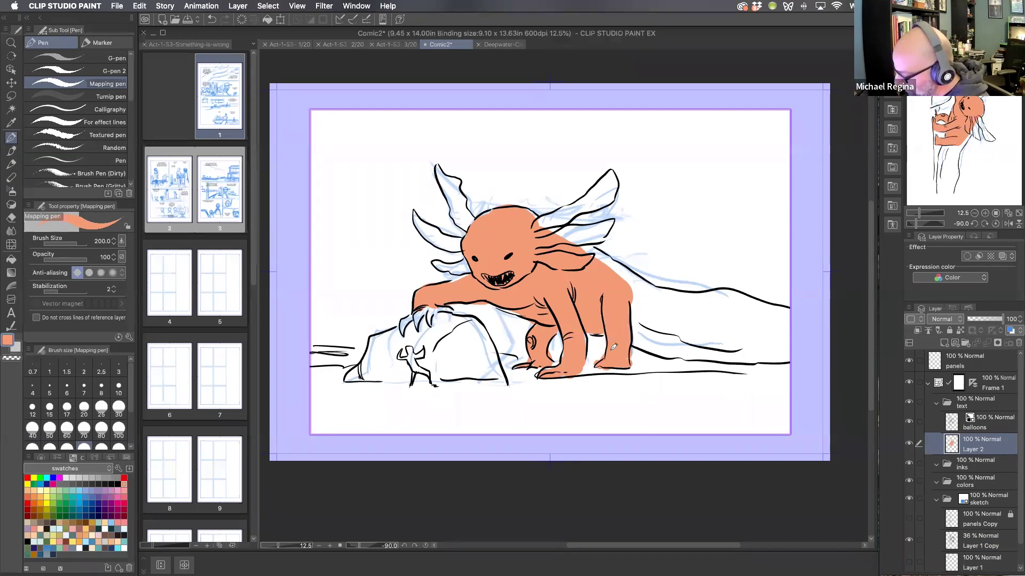
Erase the stray orange around the hind foot, and paint the creature's back, tail and head gills flat orange with the Mapping pen.
key("e")
mouse_move(591, 364)
left_mouse_down()
mouse_move(619, 375)
mouse_move(633, 352)
left_mouse_up()
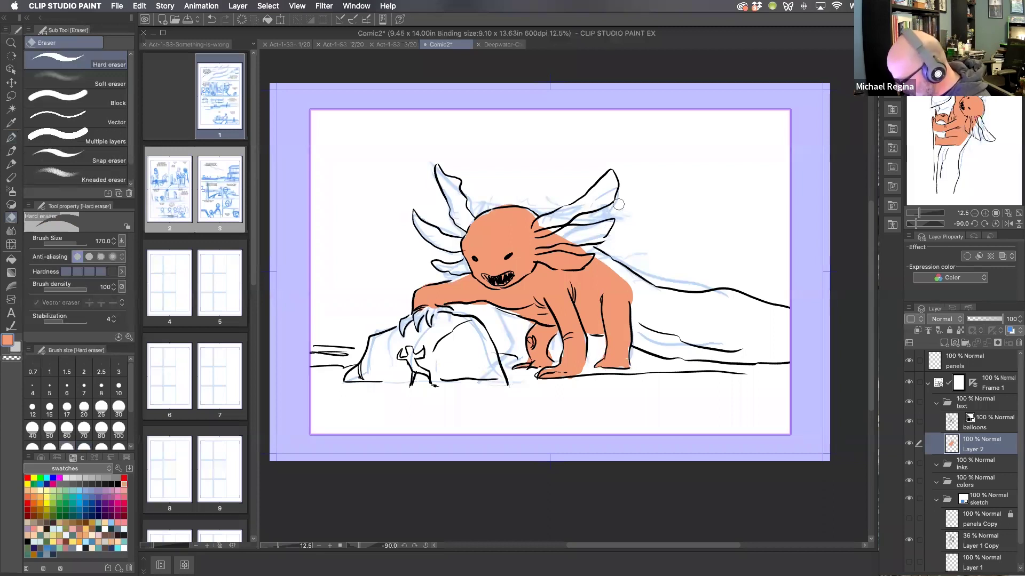
key("b")
left_click(11, 138)
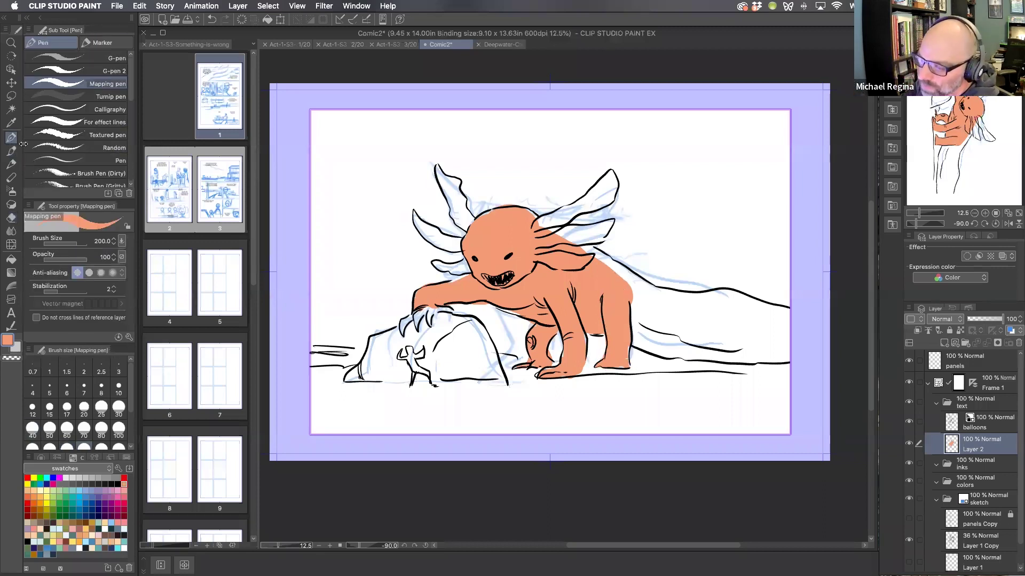
left_click_drag(727, 324, 679, 321)
left_click_drag(549, 253, 596, 293)
mouse_move(528, 237)
left_mouse_down()
mouse_move(589, 281)
mouse_move(596, 336)
mouse_move(607, 344)
mouse_move(743, 365)
left_mouse_up()
key("super+z")
mouse_move(587, 335)
left_mouse_down()
mouse_move(760, 353)
mouse_move(593, 340)
mouse_move(736, 332)
mouse_move(587, 321)
mouse_move(736, 312)
mouse_move(641, 304)
mouse_move(605, 288)
mouse_move(667, 291)
mouse_move(751, 315)
left_mouse_up()
mouse_move(507, 235)
left_mouse_down()
mouse_move(522, 223)
mouse_move(537, 227)
mouse_move(515, 232)
mouse_move(554, 226)
mouse_move(486, 224)
mouse_move(558, 177)
left_mouse_up()
mouse_move(403, 184)
left_mouse_down()
mouse_move(410, 211)
mouse_move(401, 177)
mouse_move(387, 215)
mouse_move(367, 216)
mouse_move(408, 260)
left_mouse_up()
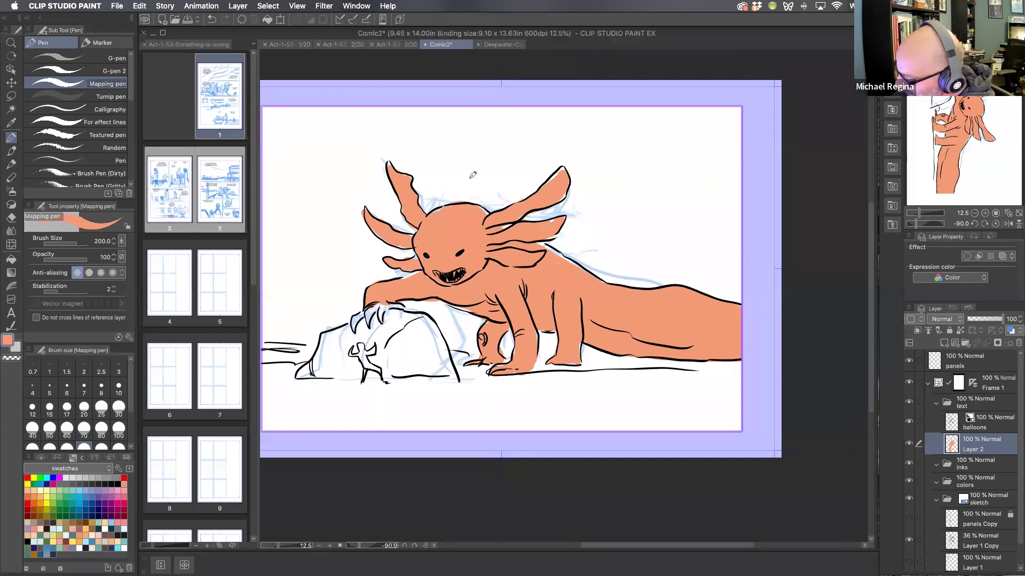
Add a raster layer with a pale yellow stroke curving up beside the creature's arm and head, and place it beneath the orange layer.
left_click(48, 490)
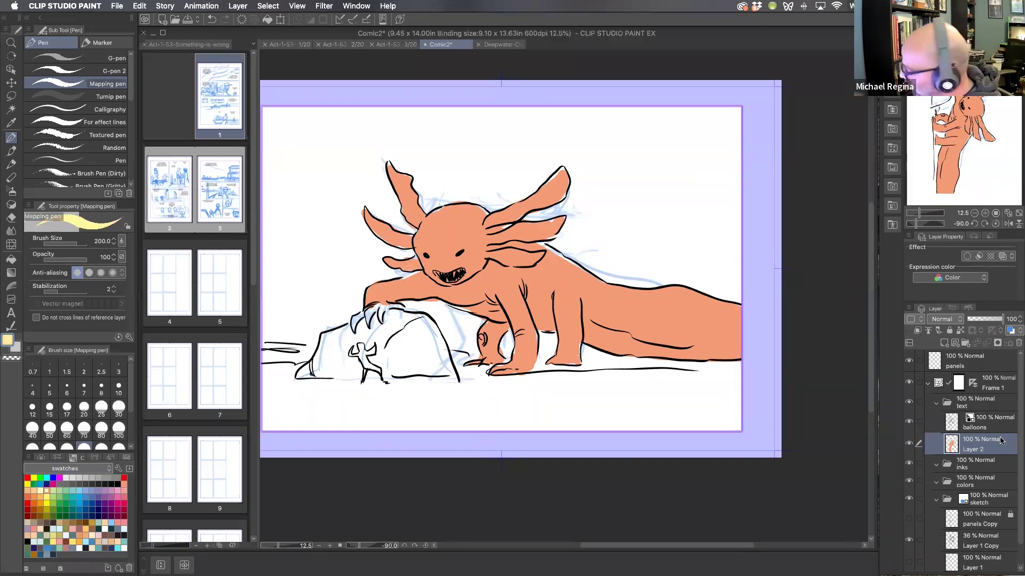
key("super+shift+n")
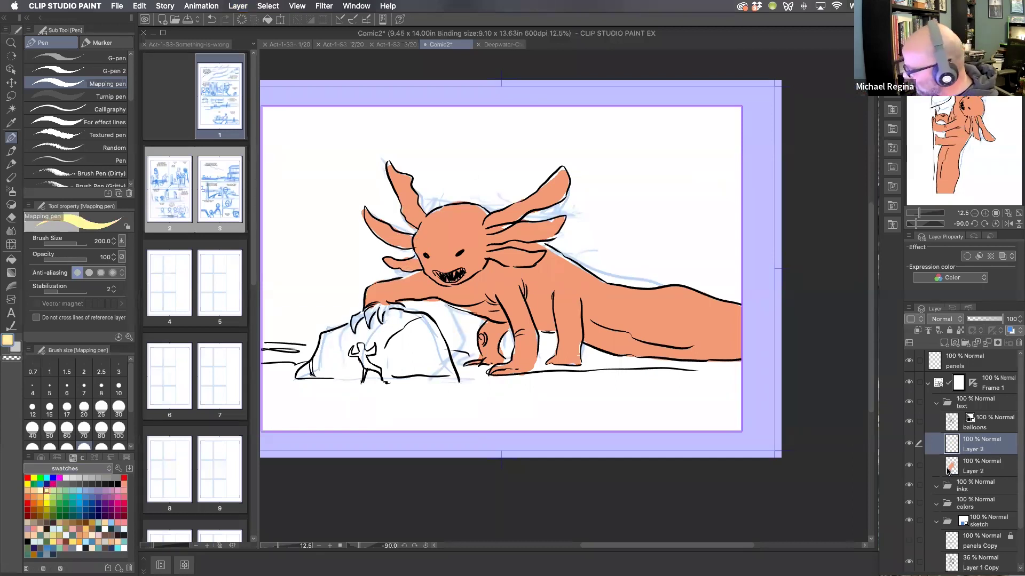
mouse_move(383, 291)
left_mouse_down()
mouse_move(357, 273)
mouse_move(342, 178)
mouse_move(445, 118)
left_mouse_up()
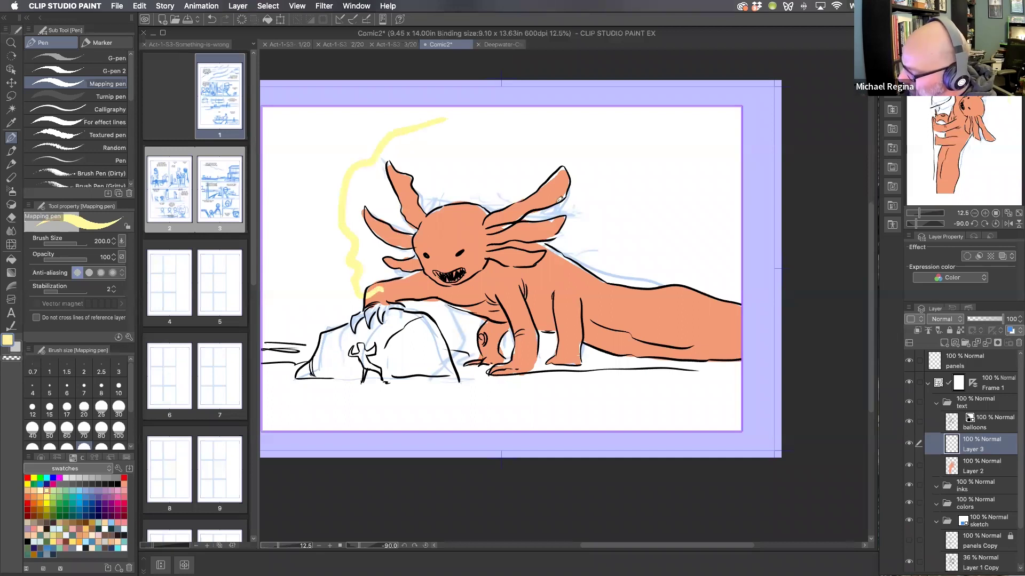
left_click_drag(995, 452, 995, 476)
Outline a cloud-like background shape behind the creature in pale yellow and fill it with the same colour.
mouse_move(385, 163)
left_mouse_down()
mouse_move(390, 200)
mouse_move(555, 136)
mouse_move(741, 271)
left_mouse_up()
mouse_move(652, 340)
left_mouse_down()
mouse_move(571, 332)
mouse_move(463, 301)
mouse_move(358, 321)
left_mouse_up()
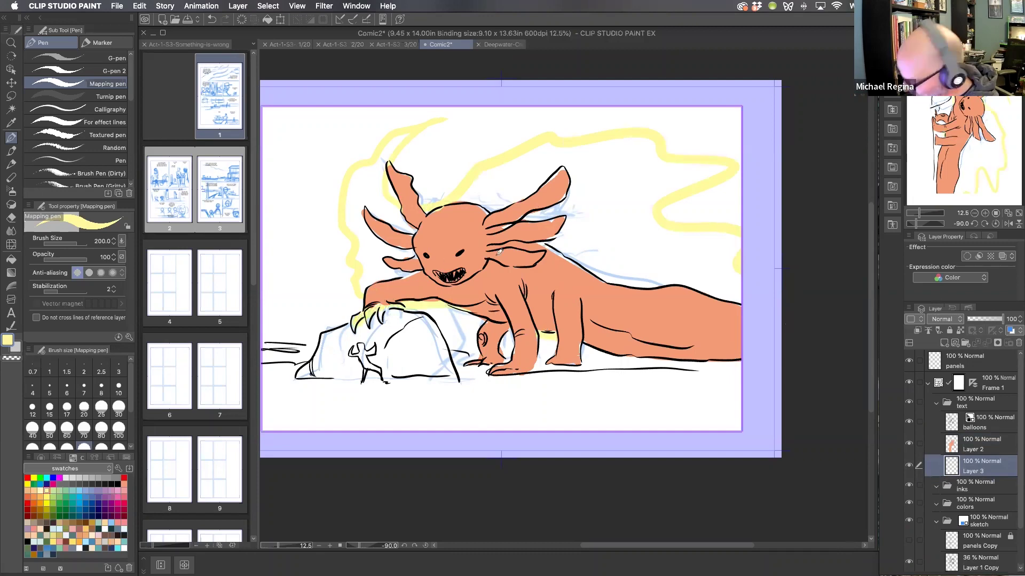
key("g")
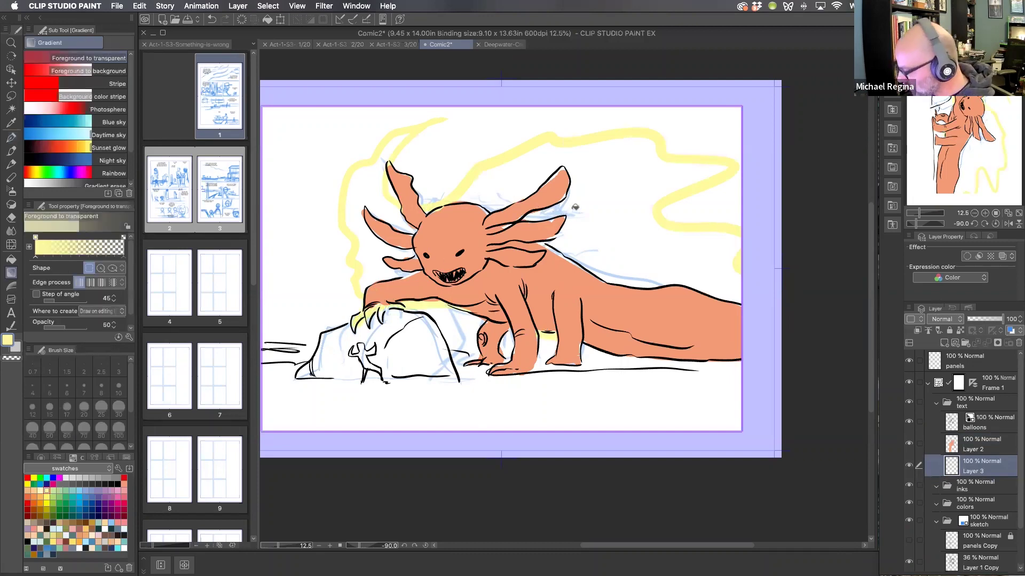
key("g")
left_click(700, 212)
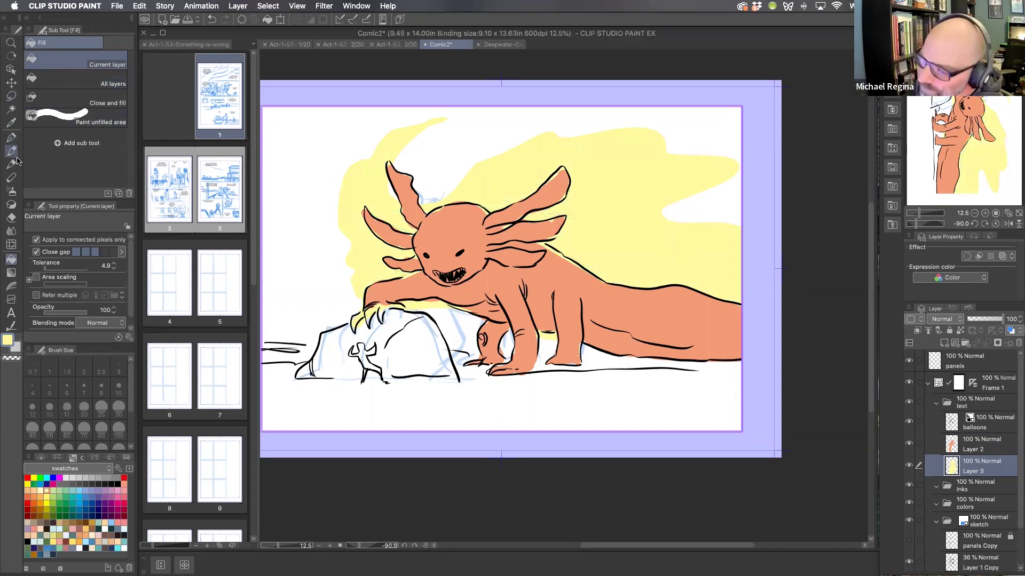
Extend the yellow background with wispy Mapping pen strokes above the head and out toward the panel's border.
left_click(11, 139)
mouse_move(420, 195)
left_mouse_down()
mouse_move(447, 147)
mouse_move(435, 163)
mouse_move(433, 203)
mouse_move(436, 188)
mouse_move(400, 191)
mouse_move(412, 159)
mouse_move(442, 129)
mouse_move(465, 122)
mouse_move(399, 196)
mouse_move(391, 190)
mouse_move(400, 166)
mouse_move(467, 125)
mouse_move(473, 174)
mouse_move(574, 106)
mouse_move(547, 135)
left_mouse_up()
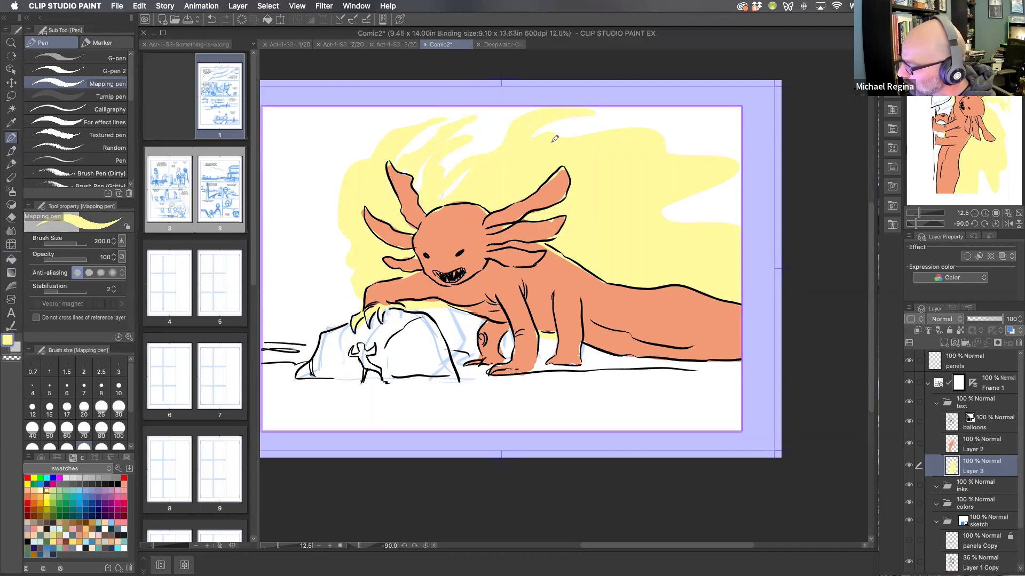
left_click_drag(659, 138, 679, 147)
mouse_move(702, 226)
left_mouse_down()
mouse_move(644, 236)
mouse_move(696, 218)
mouse_move(764, 217)
mouse_move(647, 231)
left_mouse_up()
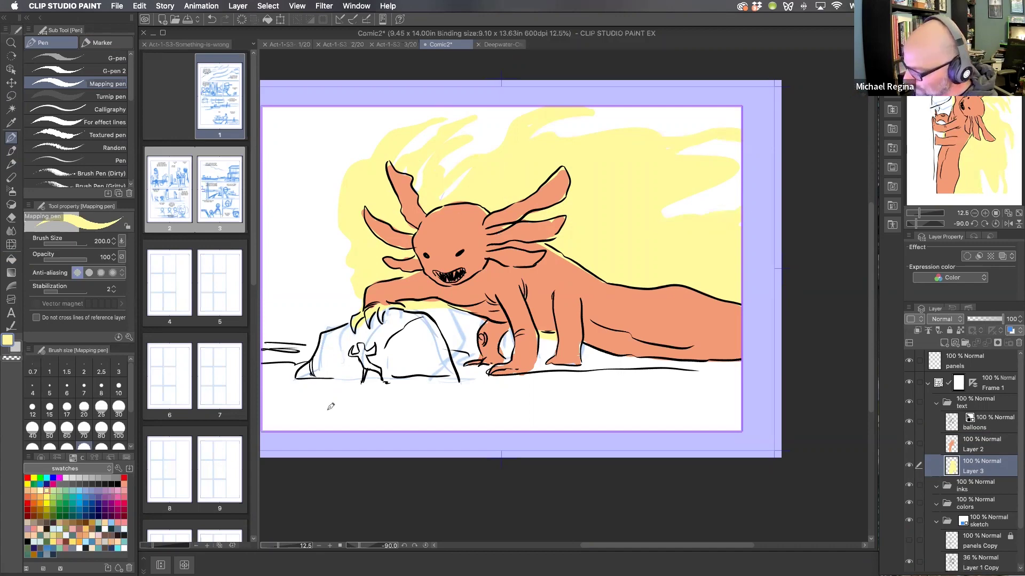
Paint the creature's claws on the rock flat orange over the yellow on the background layer.
left_click(121, 457)
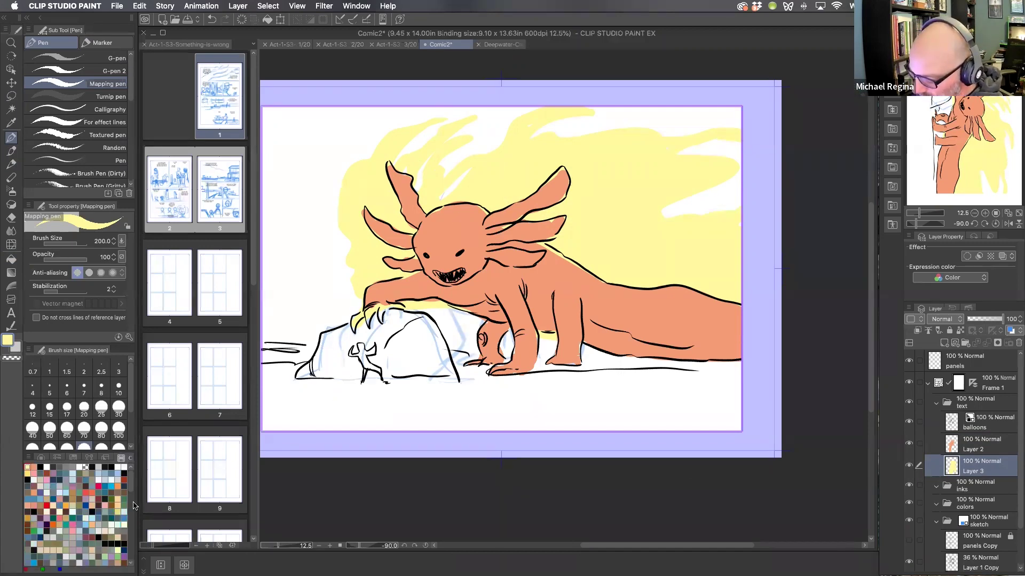
left_click(34, 467)
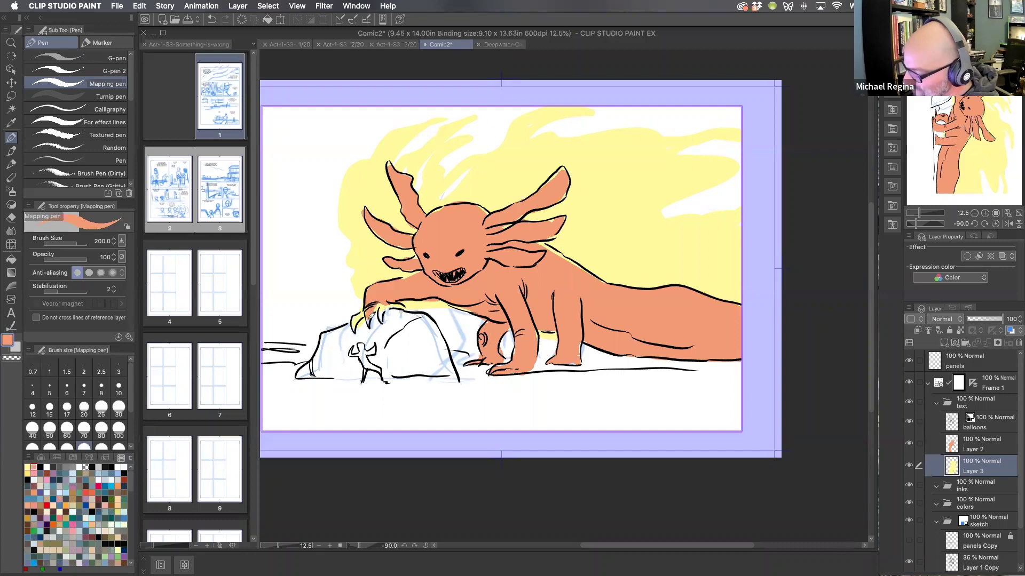
mouse_move(386, 302)
left_mouse_down()
mouse_move(395, 299)
mouse_move(356, 321)
left_mouse_up()
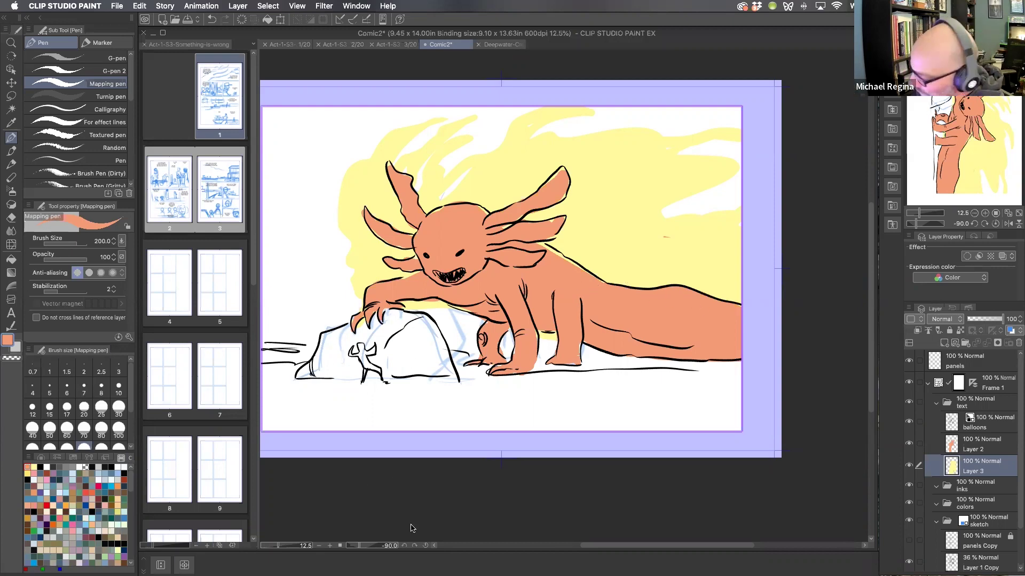
Paint flame-like crimson strokes along the creature's head, reaching arm and back on the orange layer.
left_click(987, 444)
left_click(99, 486)
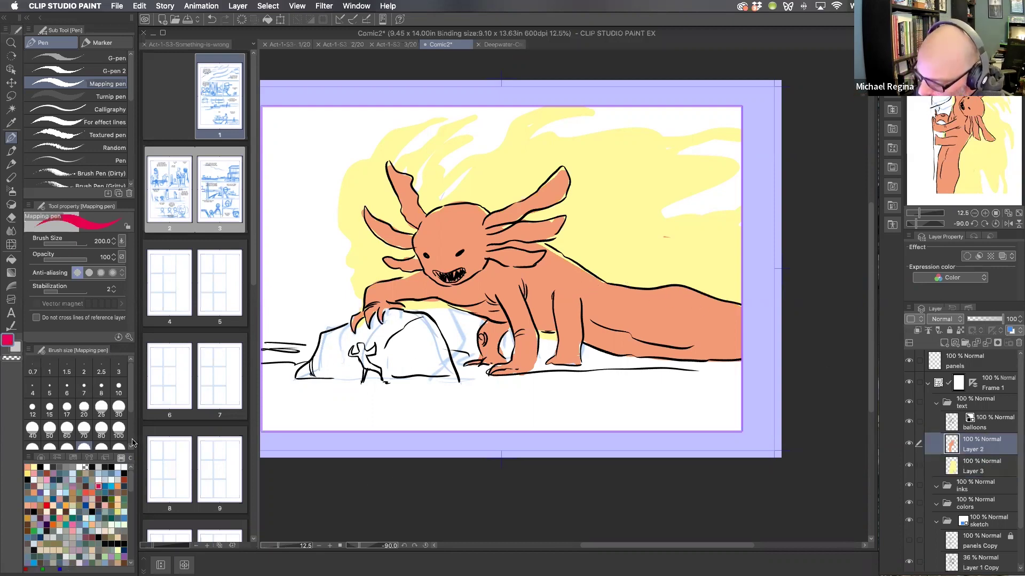
mouse_move(606, 283)
left_mouse_down()
mouse_move(643, 248)
mouse_move(598, 288)
left_mouse_up()
left_click_drag(547, 266, 593, 249)
mouse_move(452, 202)
left_mouse_down()
mouse_move(460, 214)
mouse_move(525, 192)
left_mouse_up()
left_click(362, 288)
mouse_move(372, 287)
left_mouse_down()
mouse_move(397, 259)
mouse_move(399, 278)
left_mouse_up()
left_click_drag(579, 269, 634, 277)
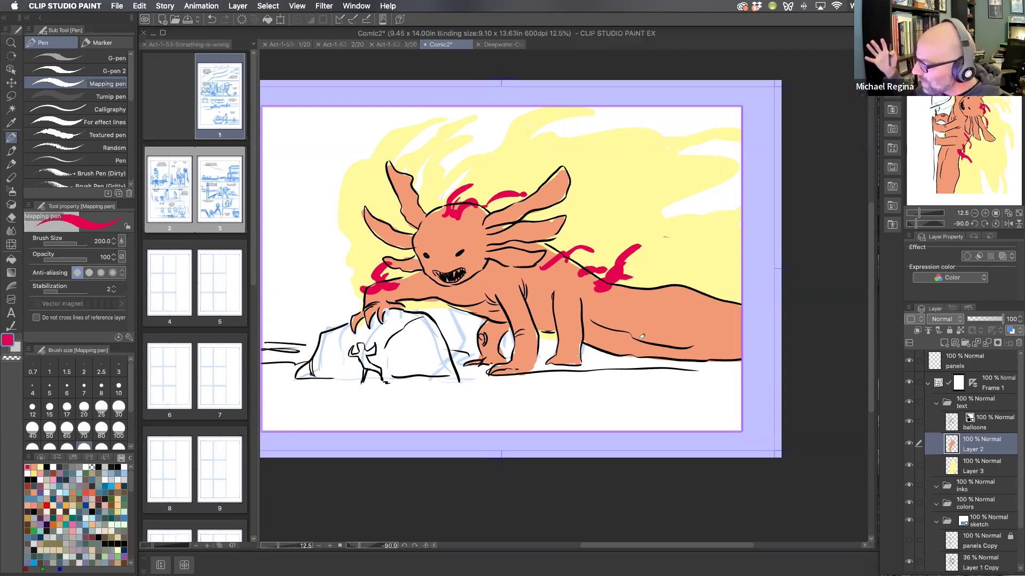
mouse_move(665, 282)
left_mouse_down()
mouse_move(651, 291)
mouse_move(697, 275)
left_mouse_up()
mouse_move(606, 206)
left_mouse_down()
mouse_move(621, 196)
mouse_move(549, 259)
left_mouse_up()
Add crimson spots on the creature's chest and lower body, and a thin crimson stroke along the underside of the tail.
left_click(477, 289)
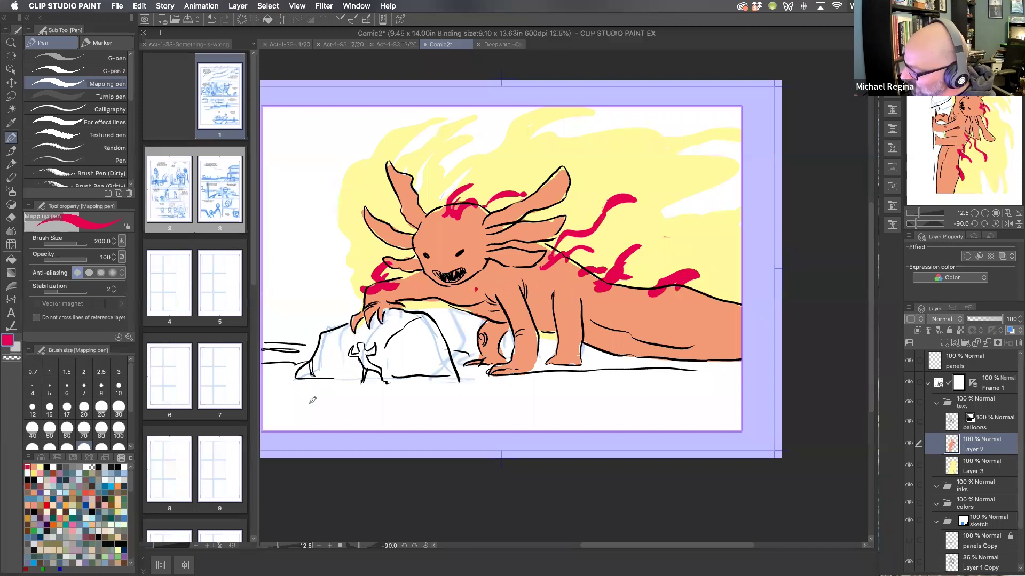
left_click(598, 334)
left_click(617, 338)
left_click_drag(696, 354, 735, 349)
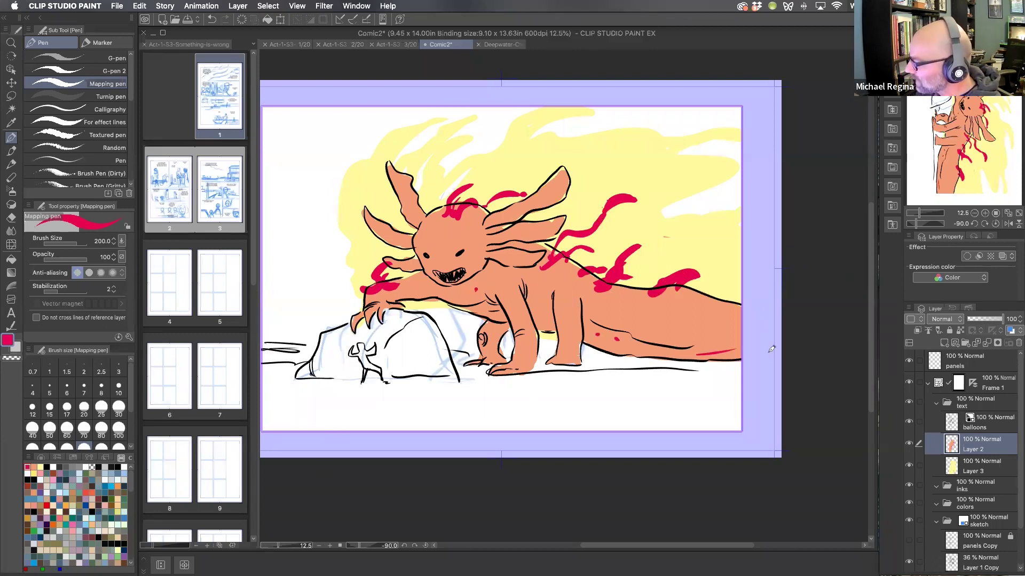